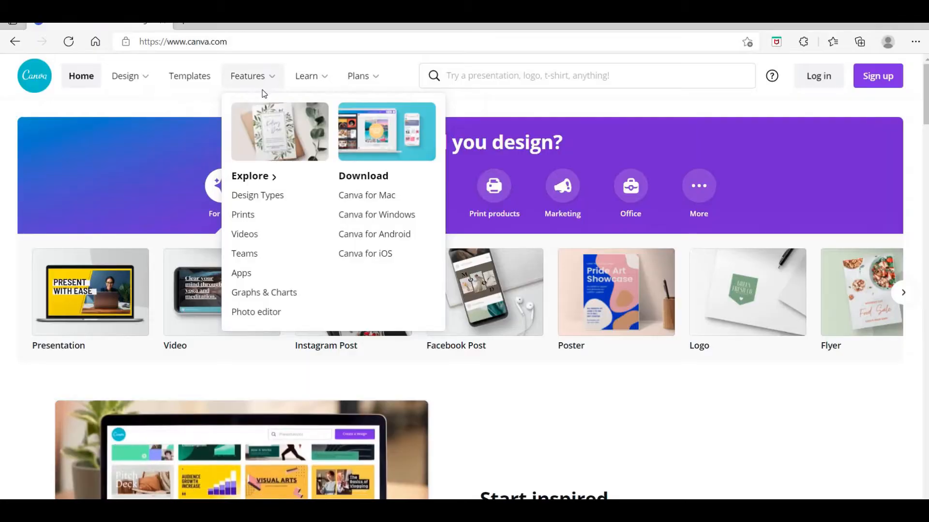
# Step: Browse the Canva site's design, features and plans sections and choose to sign up with email
pyautogui.moveTo(125, 91)
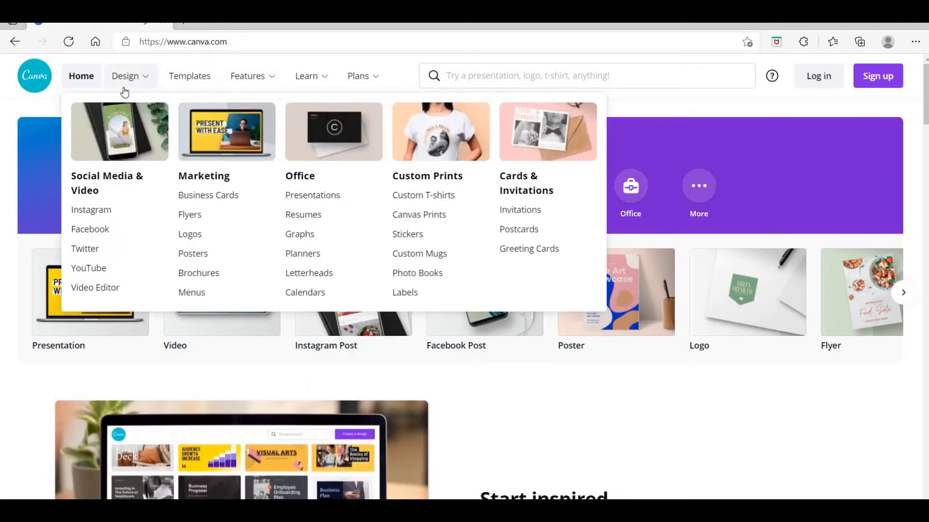
pyautogui.moveTo(245, 82)
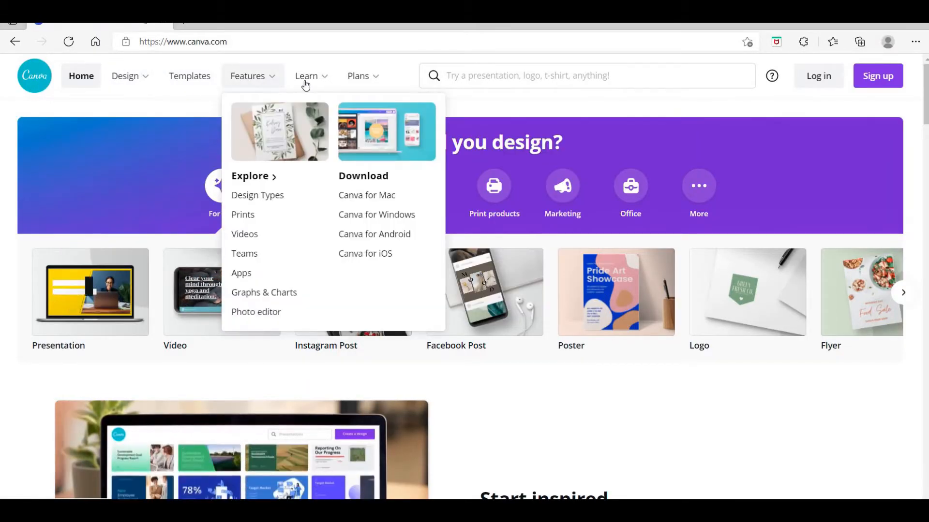
pyautogui.click(357, 77)
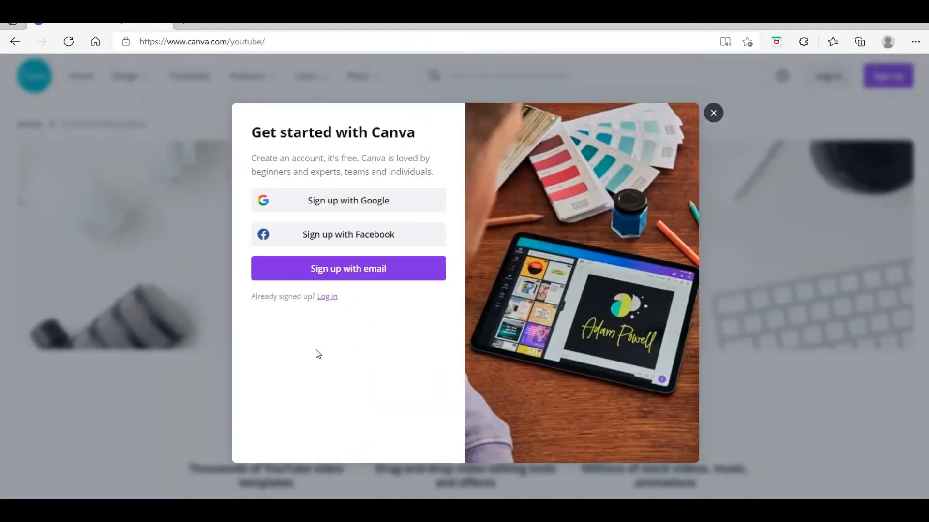
pyautogui.click(333, 279)
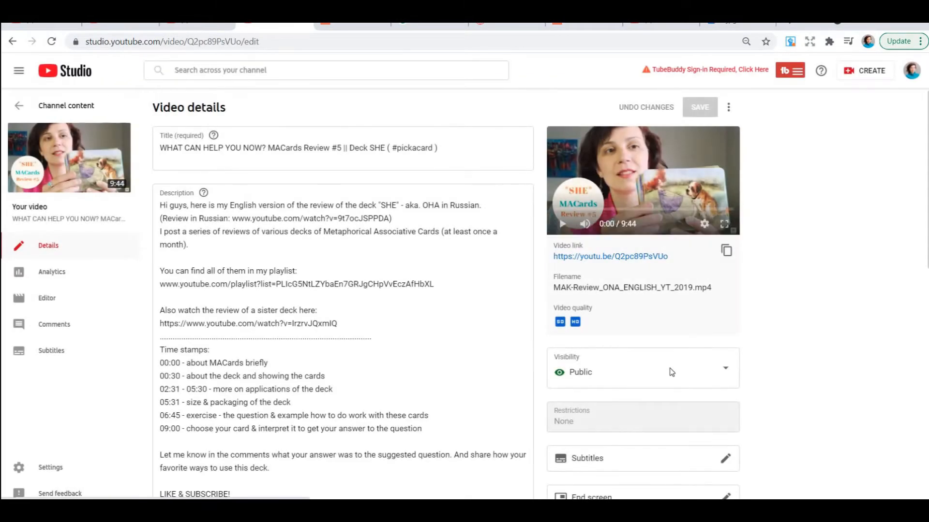
# Step: Switch to YouTube Studio and open the end screen editor for the MACards review video
pyautogui.scroll(-3, 669, 368)
pyautogui.scroll(-2, 669, 355)
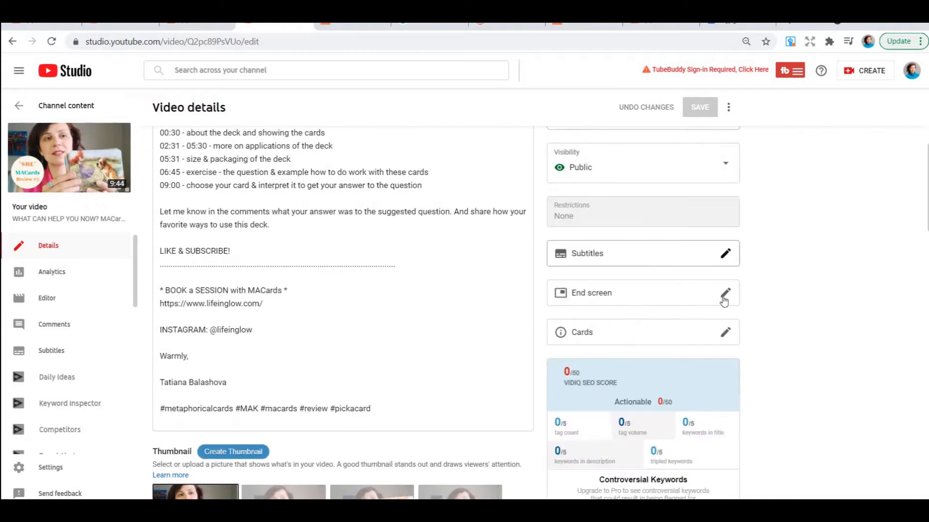
pyautogui.click(726, 430)
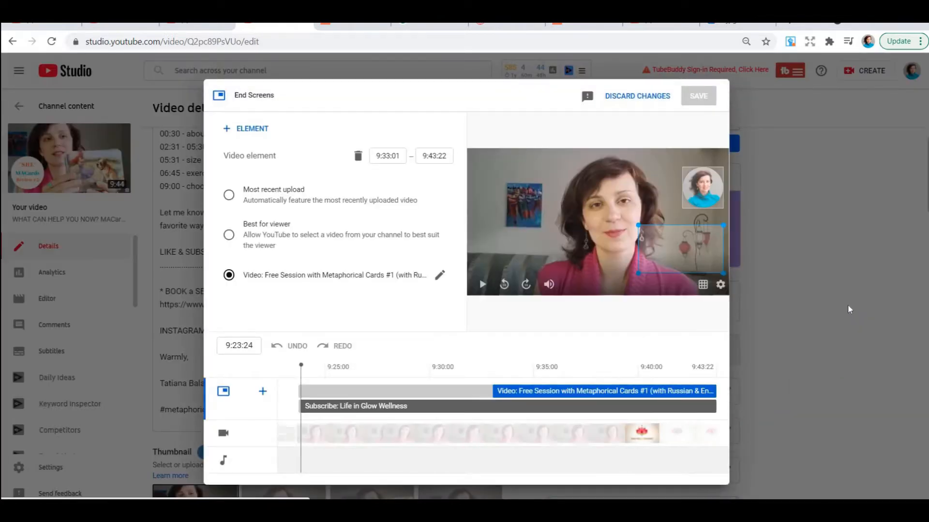
# Step: Scrub the end screen timeline through the logo outro to examine where the subscribe and video elements sit
pyautogui.click(509, 369)
pyautogui.moveTo(530, 369); pyautogui.dragTo(628, 381)
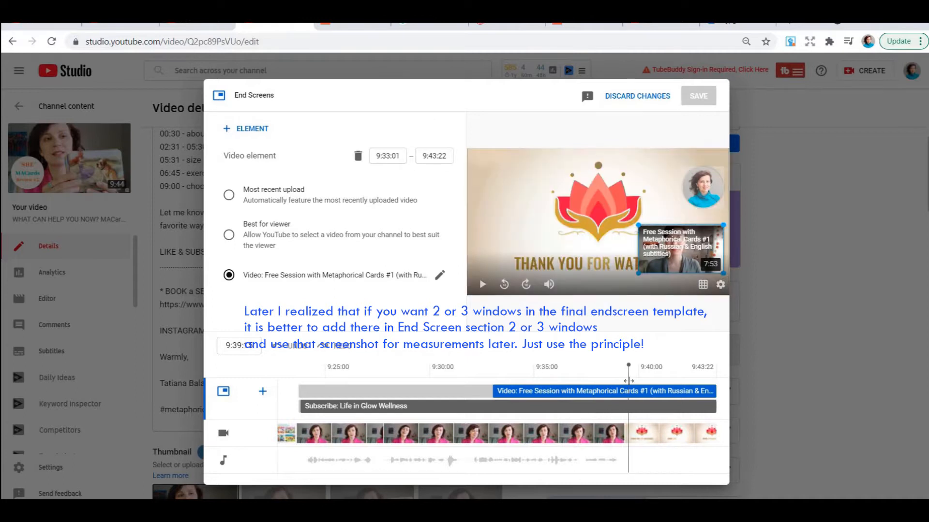
pyautogui.click(659, 380)
pyautogui.click(689, 381)
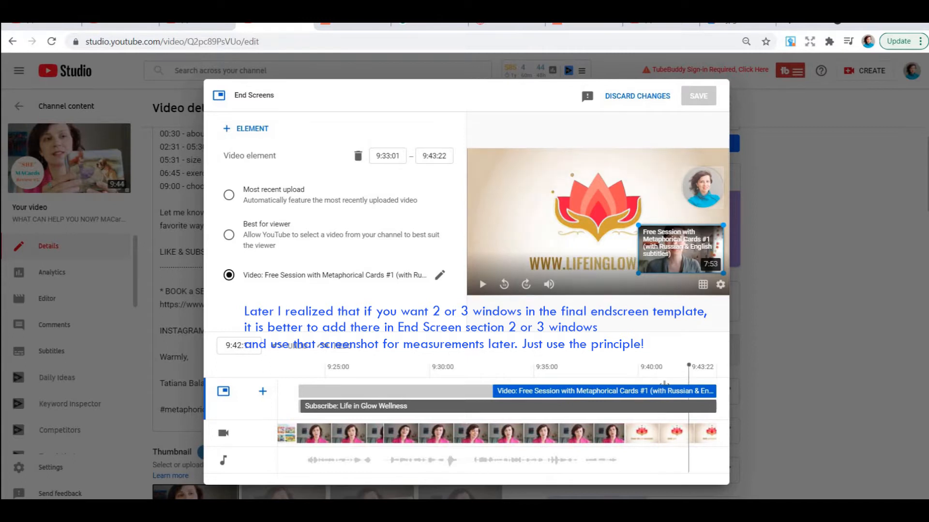
pyautogui.click(659, 382)
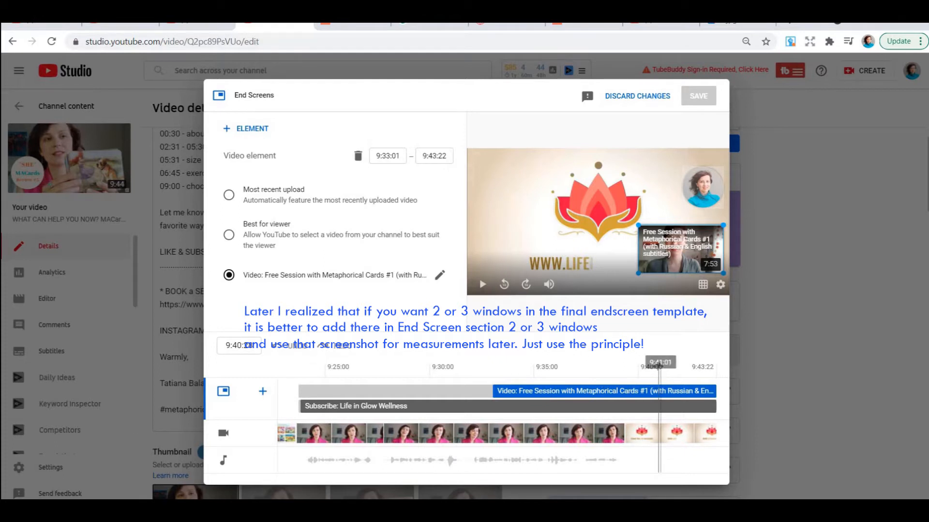
pyautogui.click(687, 367)
# Step: Review the example YouTube end screen video and the 1920 x 1080 end screen dimensions reference image
pyautogui.click(688, 25)
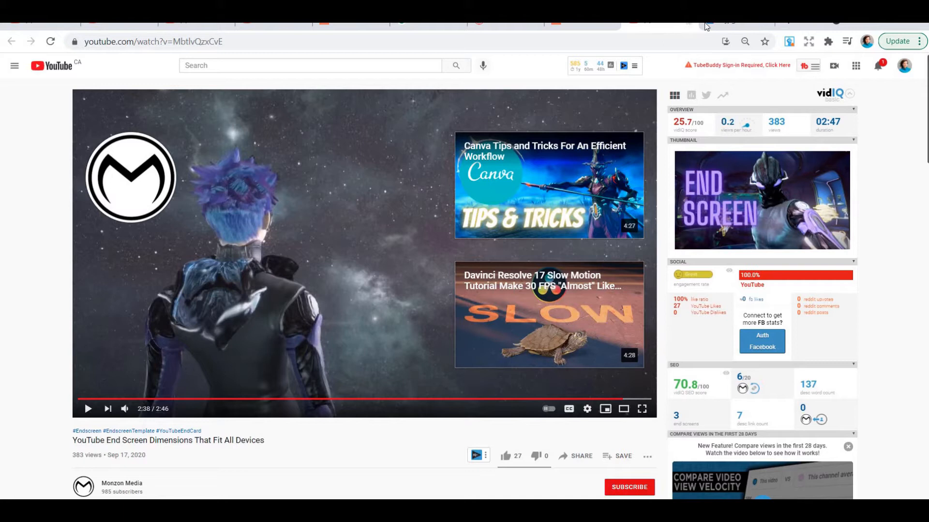
pyautogui.click(706, 27)
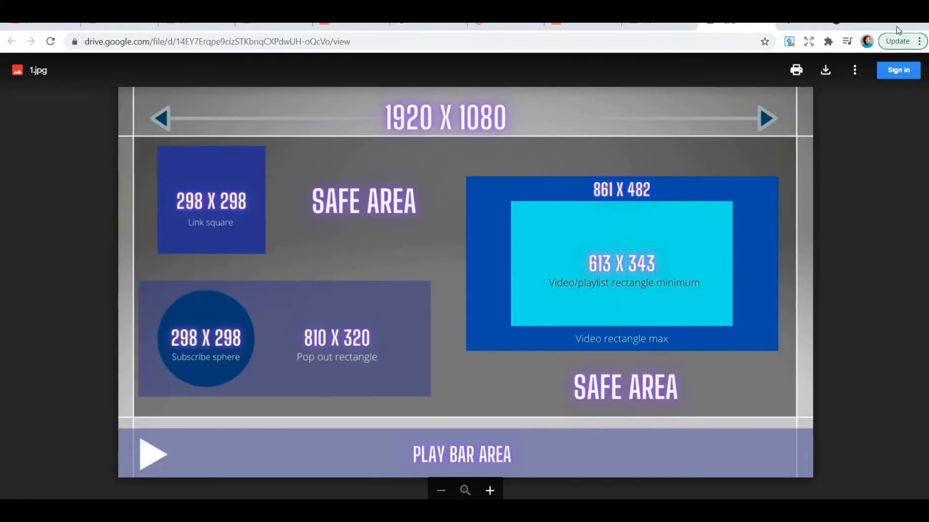
pyautogui.click(341, 28)
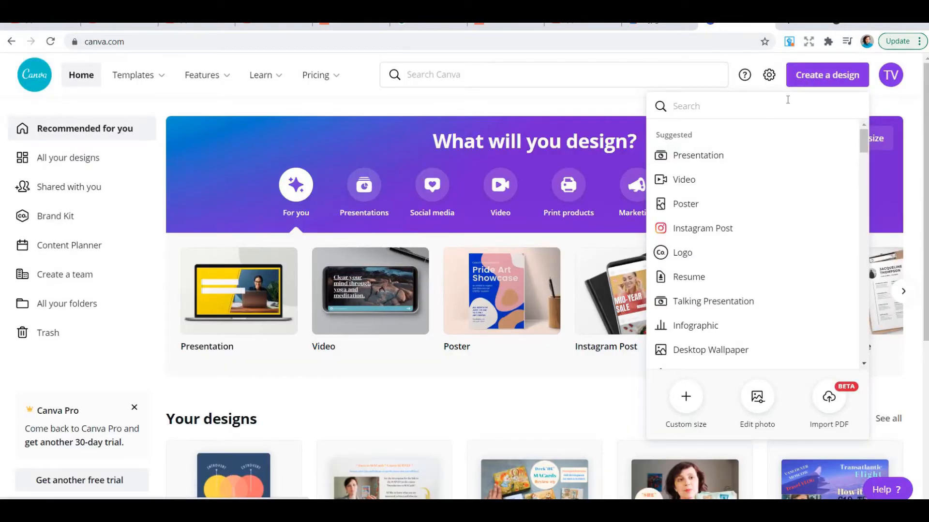
# Step: In Canva, create a new custom-size design of 1920 x 1080 px
pyautogui.click(685, 397)
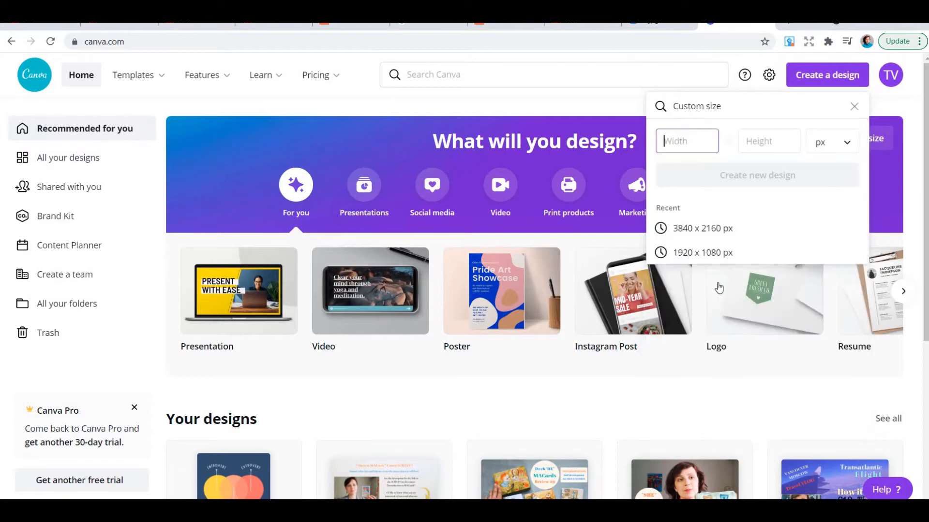
pyautogui.write('1920')
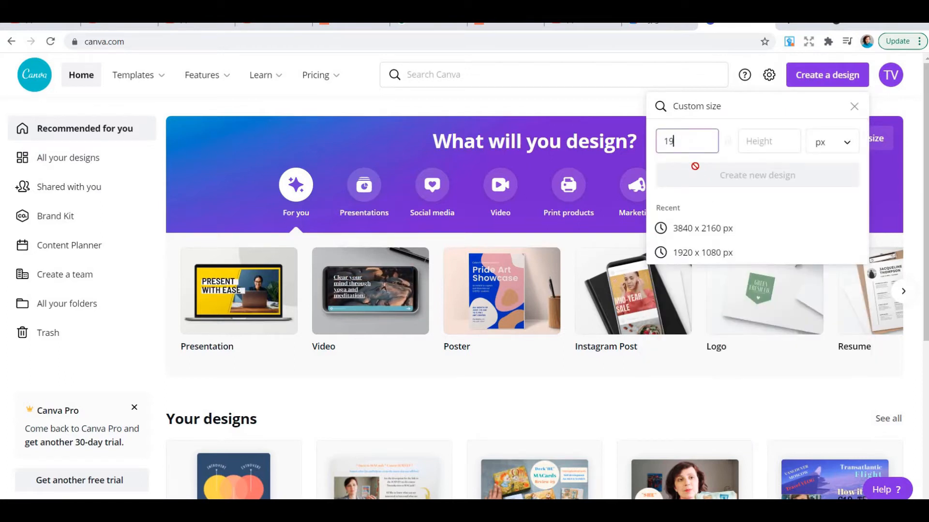
pyautogui.click(780, 146)
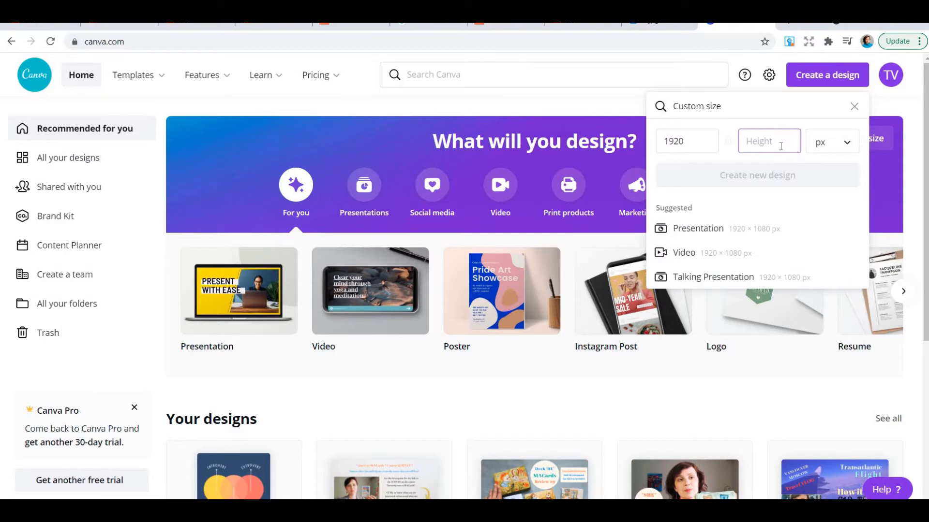
pyautogui.write('1080')
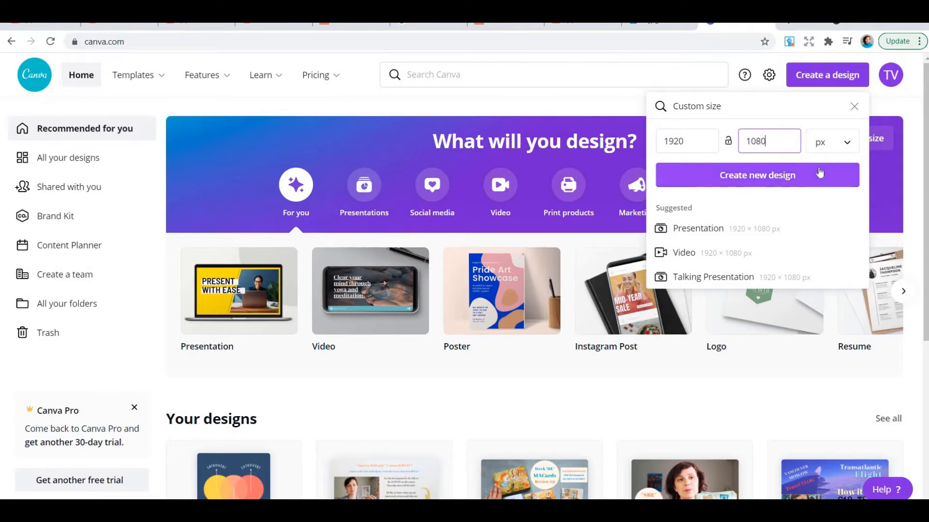
pyautogui.click(819, 173)
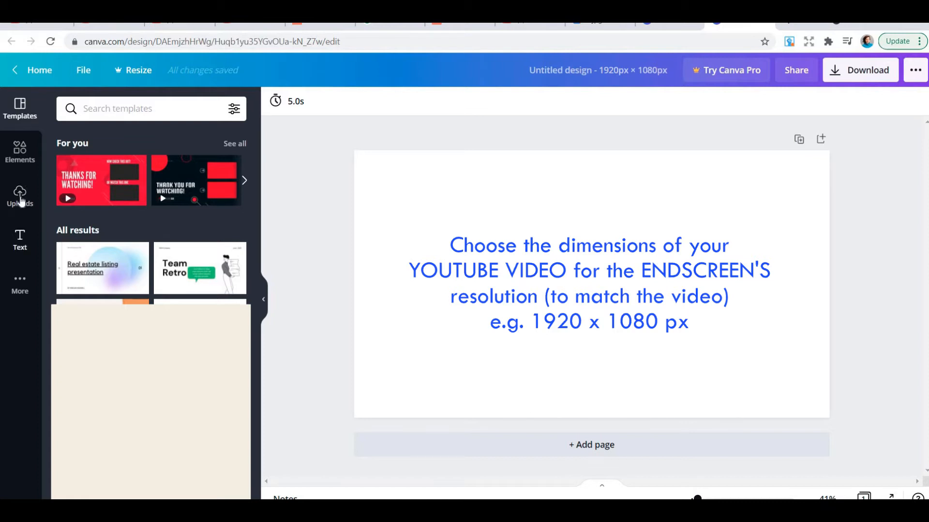
# Step: Upload the two end screen dimensions reference images from the device's YT_EFFECTS folder
pyautogui.click(20, 195)
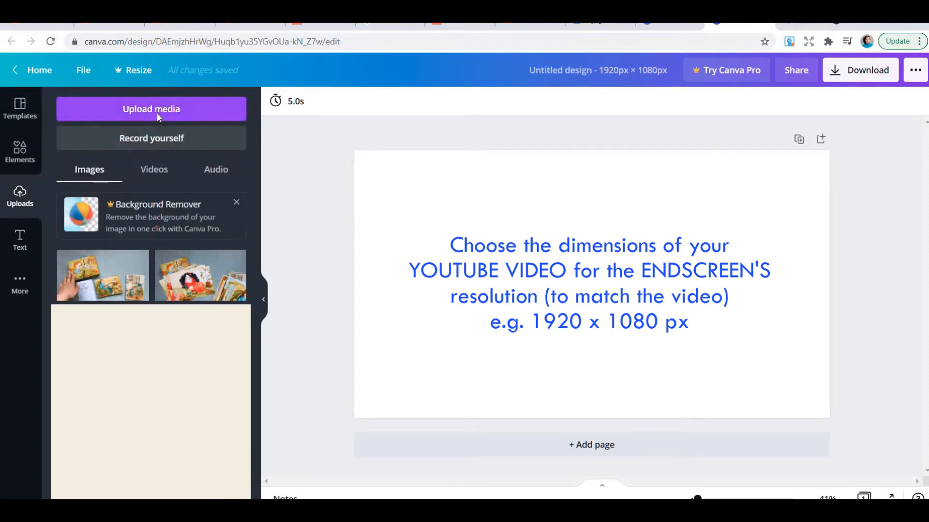
pyautogui.click(102, 108)
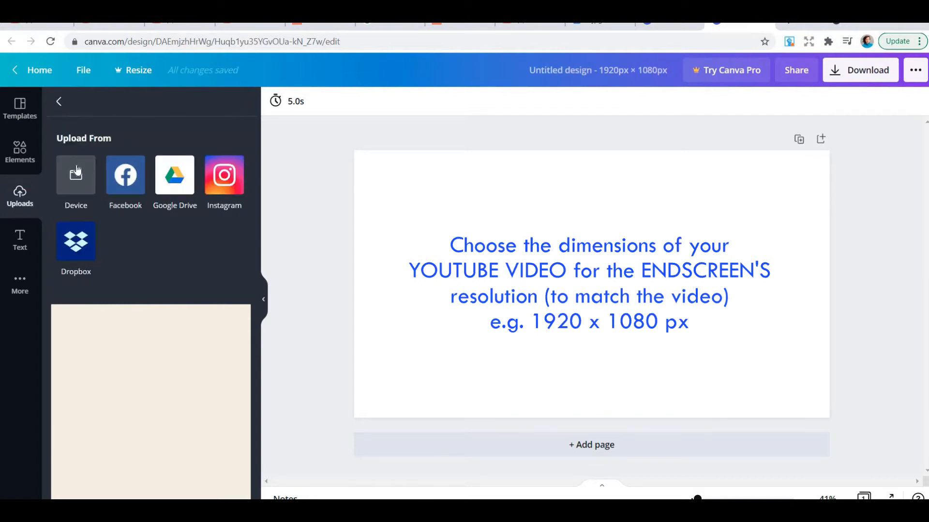
pyautogui.click(76, 175)
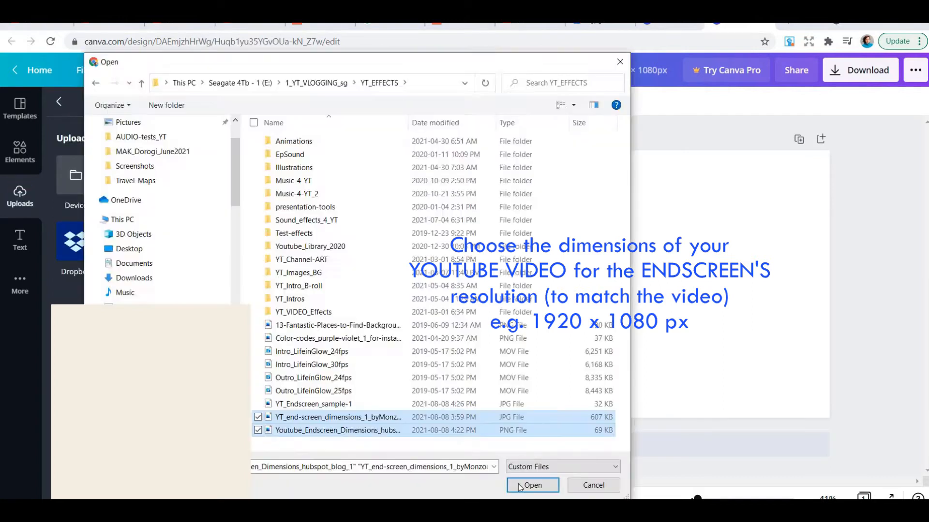
pyautogui.click(520, 487)
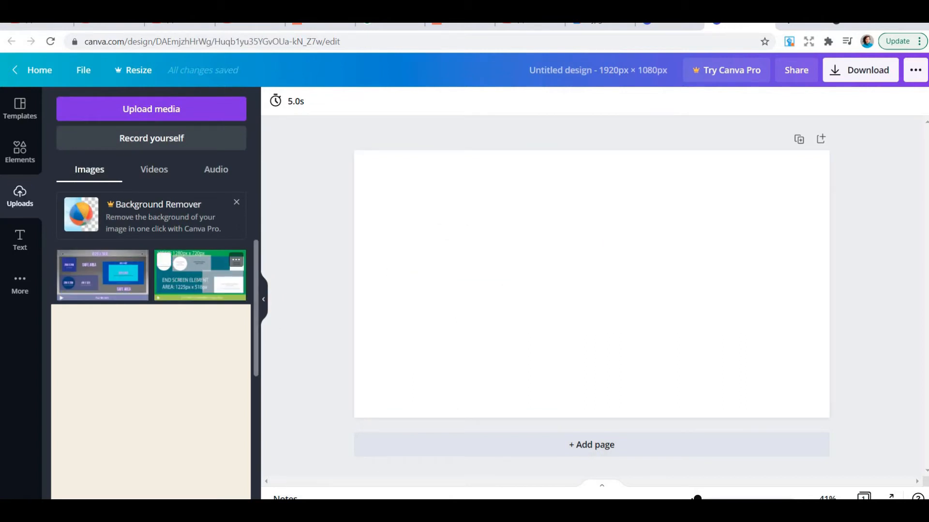
# Step: Place the lotus-logo end screen screenshot on the page and enlarge it to fill the whole canvas
pyautogui.click(200, 276)
pyautogui.moveTo(473, 215); pyautogui.dragTo(356, 151)
pyautogui.moveTo(711, 352); pyautogui.dragTo(826, 413)
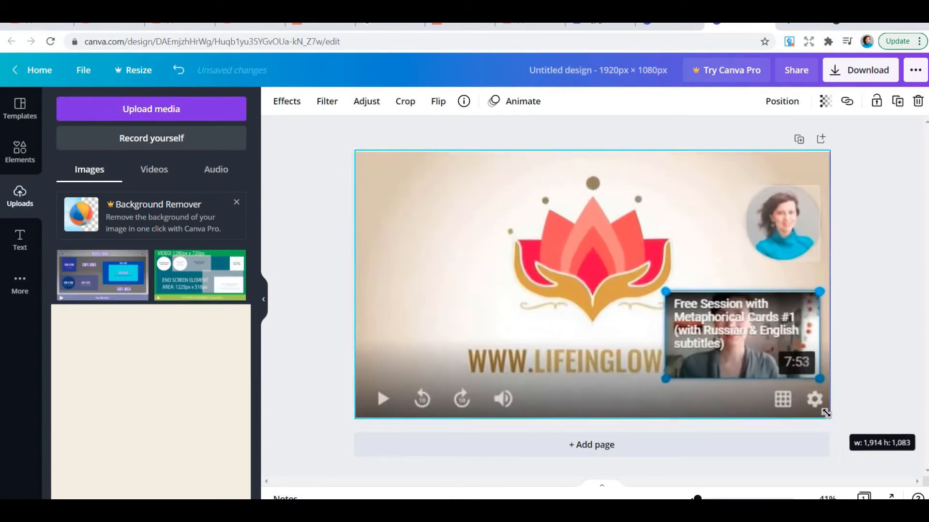
# Step: Make the end screen screenshot semi-transparent, trying 40 first and then a higher transparency value
pyautogui.click(824, 102)
pyautogui.click(738, 138)
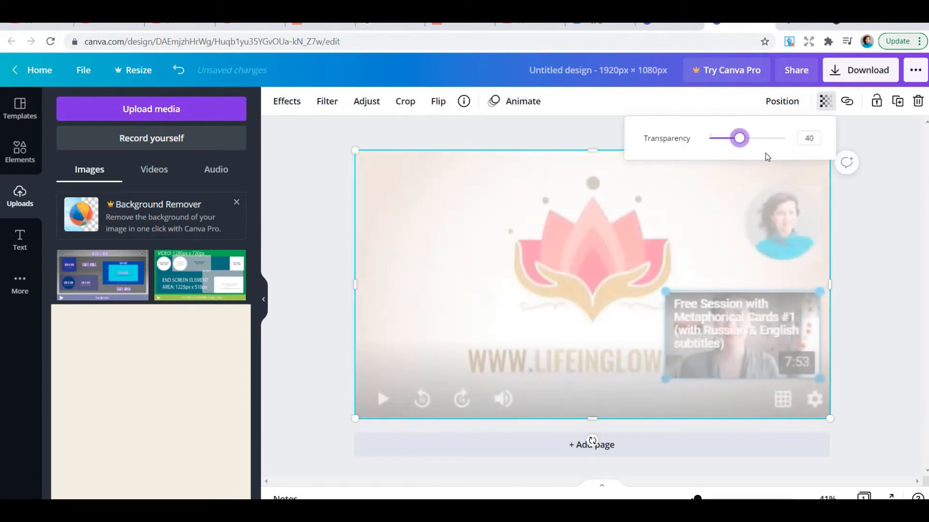
pyautogui.click(882, 225)
pyautogui.click(825, 102)
pyautogui.click(759, 139)
pyautogui.click(882, 221)
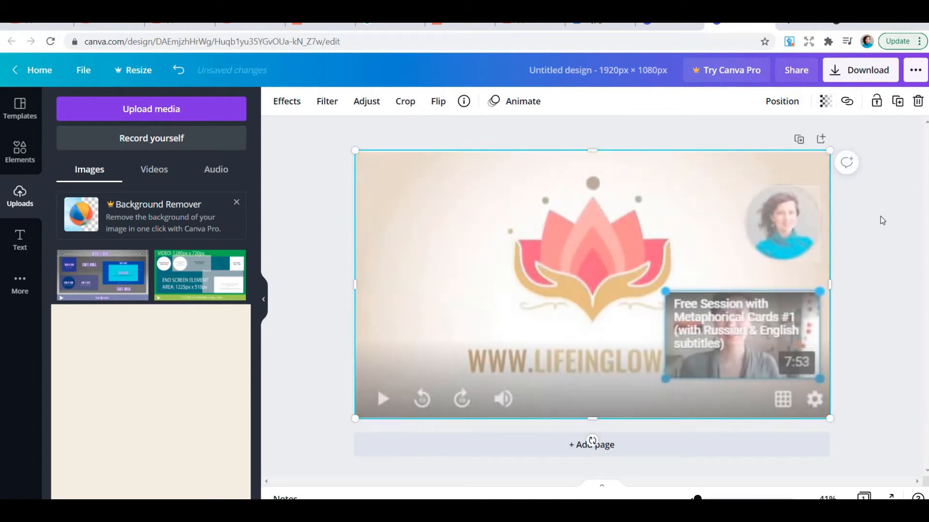
# Step: Place the green end screen dimensions template over the screenshot, stretch it across the page and make it semi-transparent
pyautogui.click(186, 273)
pyautogui.moveTo(461, 208); pyautogui.dragTo(355, 153)
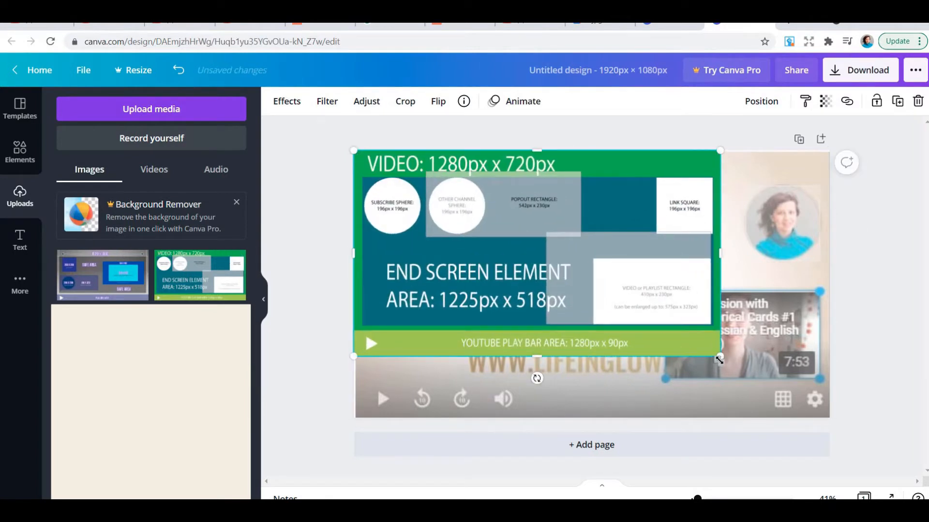
pyautogui.moveTo(719, 360); pyautogui.dragTo(829, 417)
pyautogui.click(825, 102)
pyautogui.moveTo(774, 139)
pyautogui.mouseDown()
pyautogui.moveTo(719, 139)
pyautogui.moveTo(779, 151)
pyautogui.moveTo(730, 151)
pyautogui.moveTo(779, 153)
pyautogui.moveTo(730, 153)
pyautogui.moveTo(779, 152)
pyautogui.moveTo(733, 152)
pyautogui.moveTo(765, 149)
pyautogui.mouseUp()
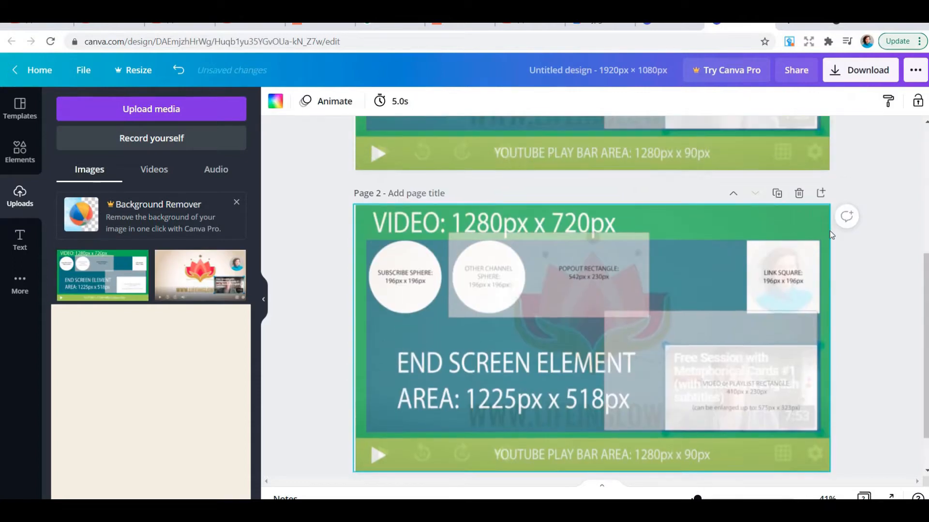
# Step: Delete the green dimensions template from page 1, leaving the end screen screenshot in place
pyautogui.scroll(5, 829, 231)
pyautogui.click(765, 256)
pyautogui.press('Delete')
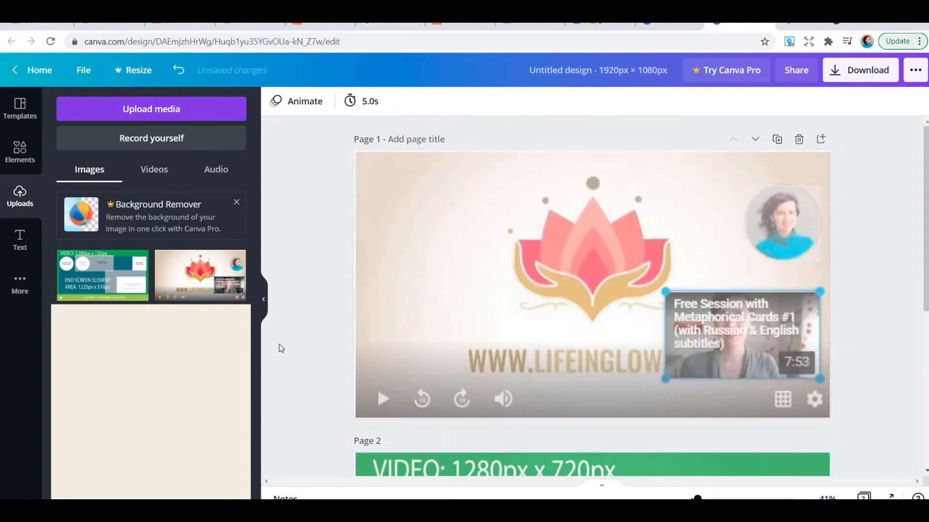
# Step: Look through the elements library, add a square shape to page 1 and make it semi-transparent
pyautogui.click(19, 154)
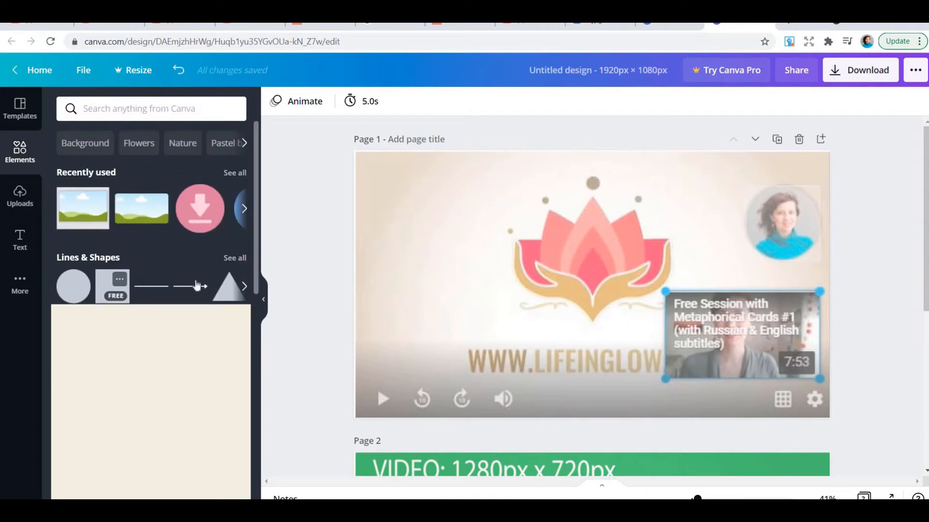
pyautogui.click(233, 258)
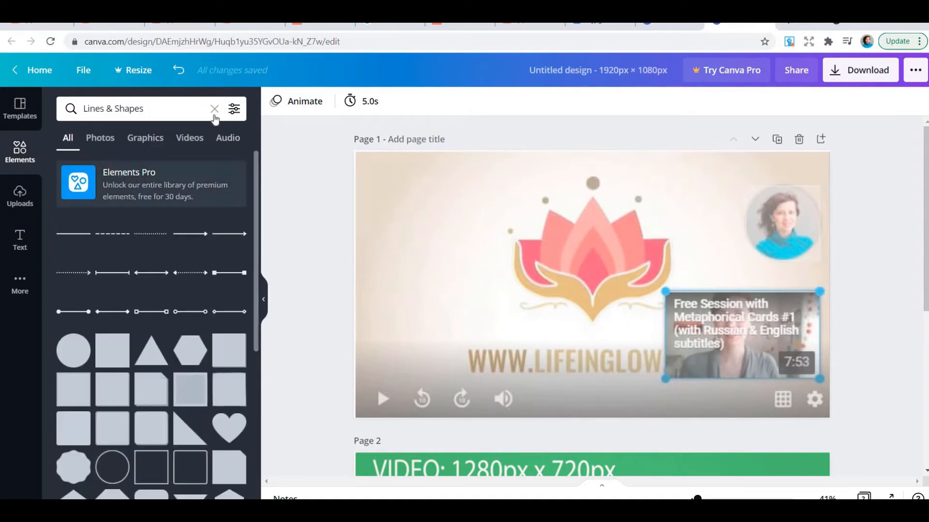
pyautogui.click(214, 110)
pyautogui.scroll(-10, 203, 315)
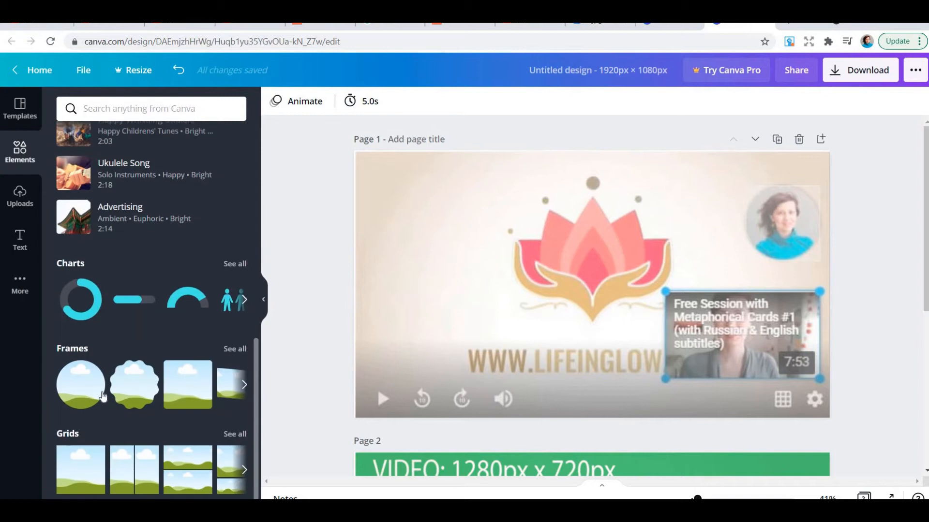
pyautogui.scroll(10, 145, 315)
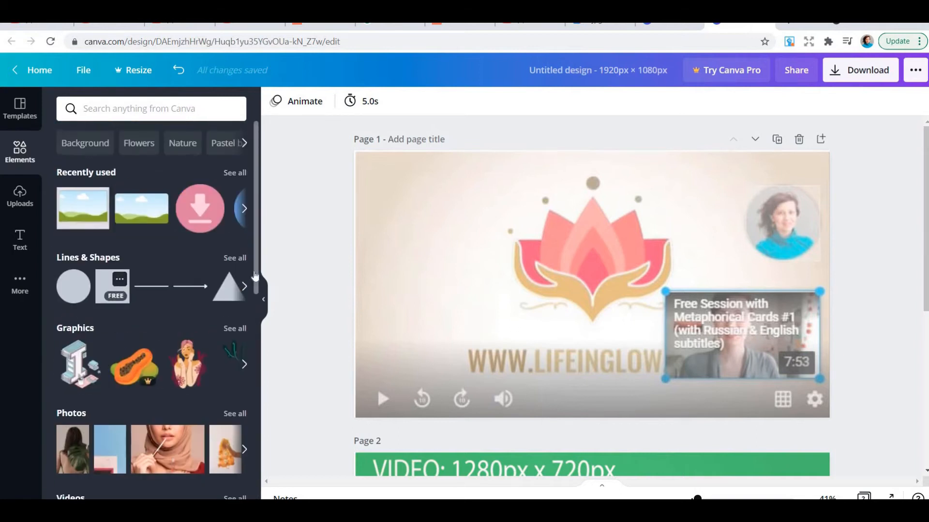
pyautogui.click(113, 287)
pyautogui.click(825, 101)
pyautogui.moveTo(783, 139); pyautogui.dragTo(763, 141)
# Step: Move and resize the square into a rectangle about 616 px wide that covers the suggested-video box in the screenshot
pyautogui.moveTo(666, 284); pyautogui.dragTo(759, 280)
pyautogui.moveTo(638, 210); pyautogui.dragTo(690, 208)
pyautogui.moveTo(644, 270); pyautogui.dragTo(704, 299)
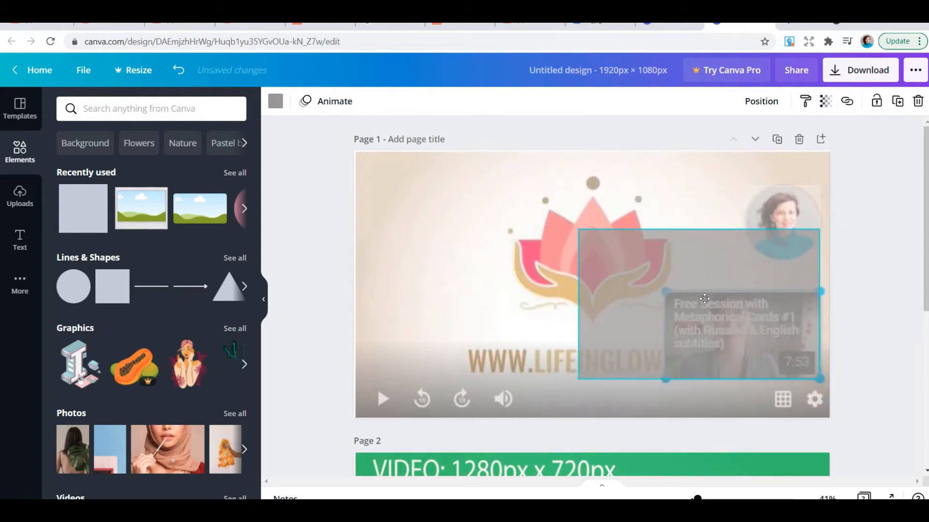
pyautogui.moveTo(578, 229); pyautogui.dragTo(664, 285)
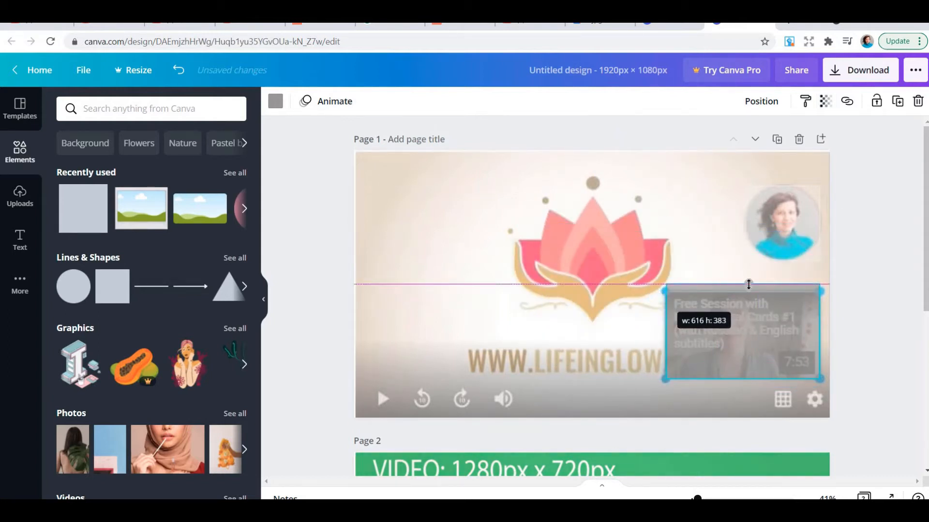
pyautogui.moveTo(749, 284); pyautogui.dragTo(742, 294)
pyautogui.moveTo(666, 334); pyautogui.dragTo(666, 333)
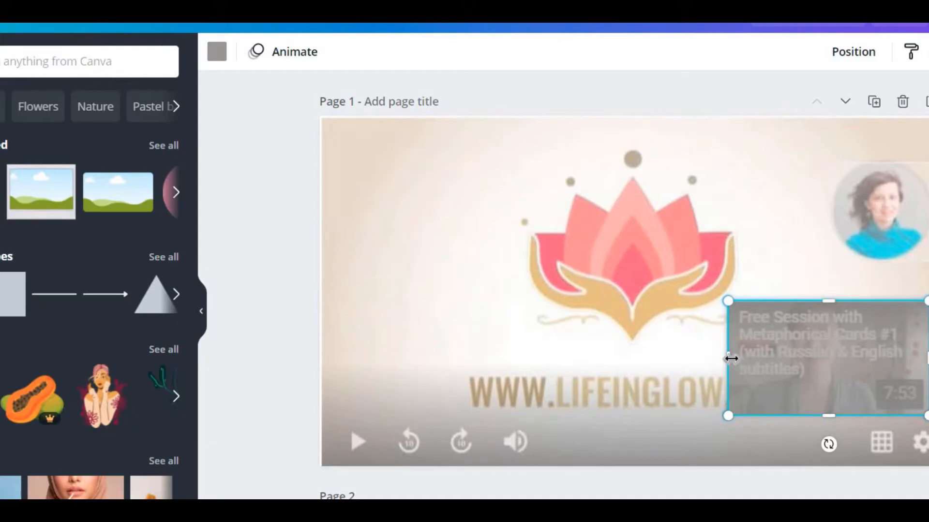
pyautogui.moveTo(831, 301); pyautogui.dragTo(846, 302)
# Step: Change the rectangle's fill colour to lime green
pyautogui.click(217, 52)
pyautogui.click(33, 510)
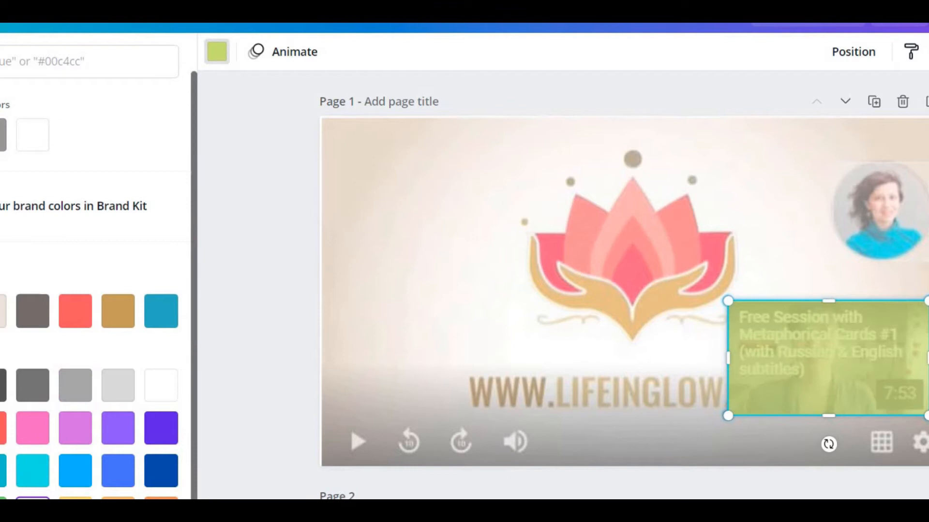
# Step: Try blue and light teal #C6FFEC fills on the rectangle, and settle on the beige photo colour
pyautogui.click(166, 321)
pyautogui.click(2, 135)
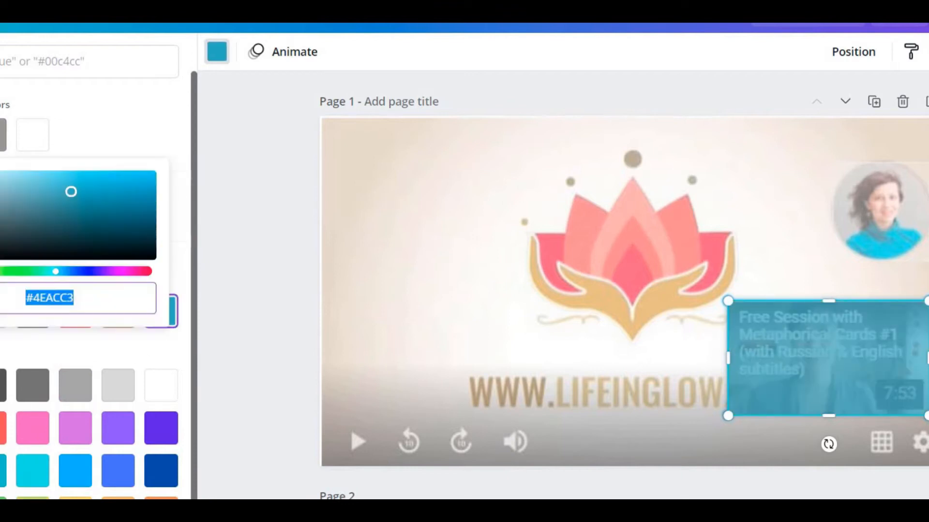
pyautogui.click(38, 271)
pyautogui.click(2, 179)
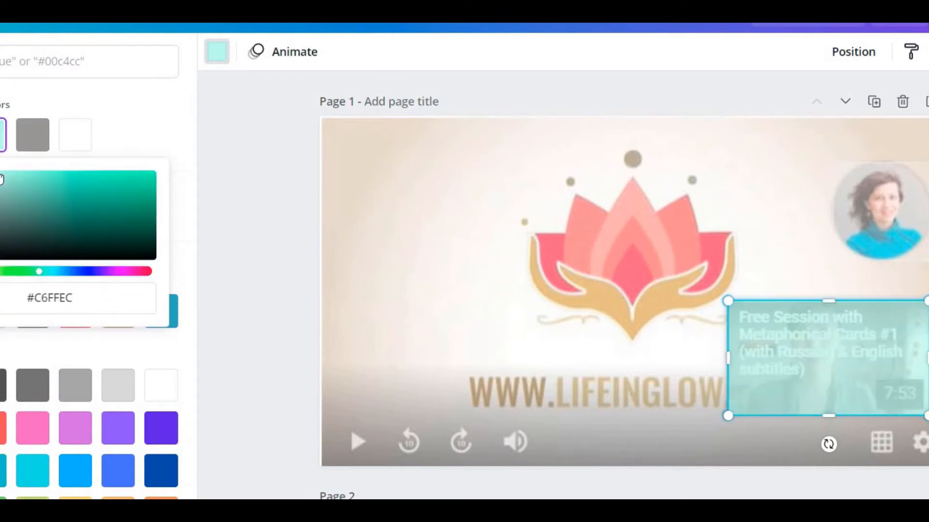
pyautogui.click(79, 141)
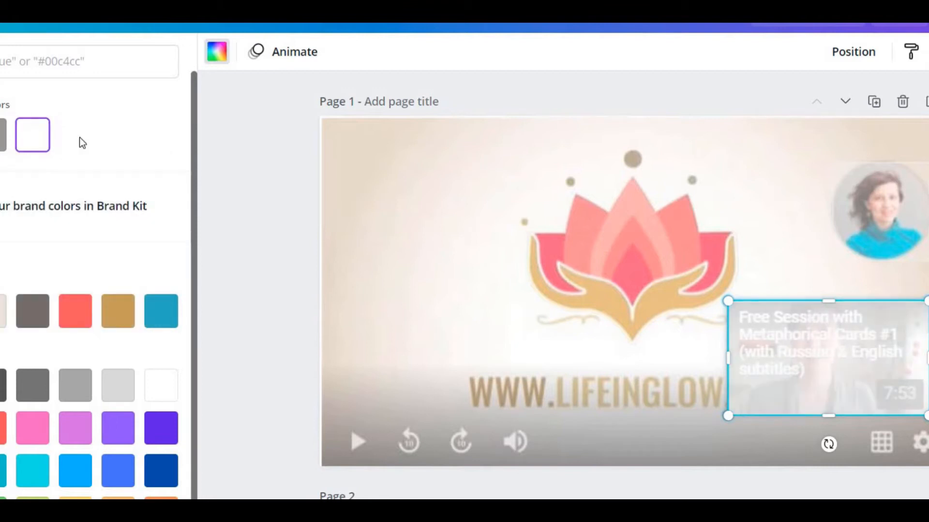
pyautogui.click(4, 303)
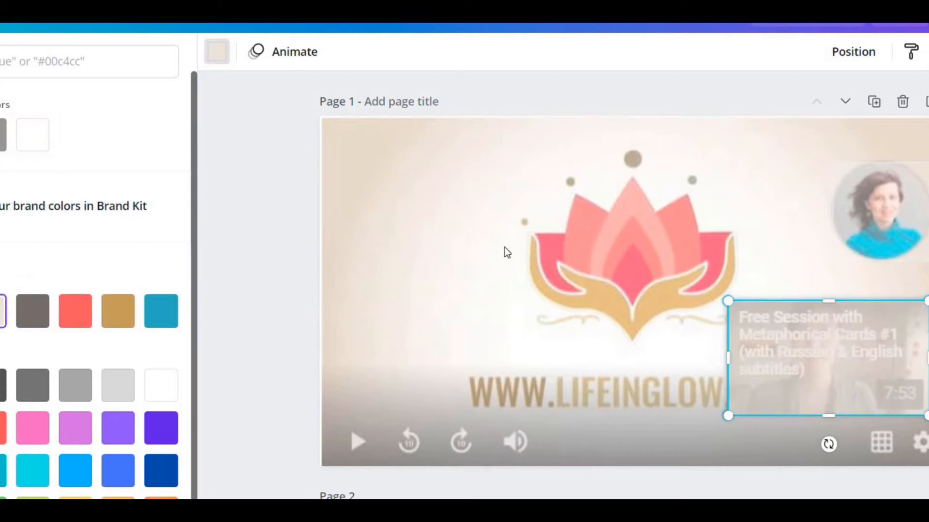
# Step: Duplicate the beige rectangle and place the two copies one above the other on the left side of page 1
pyautogui.rightClick(818, 340)
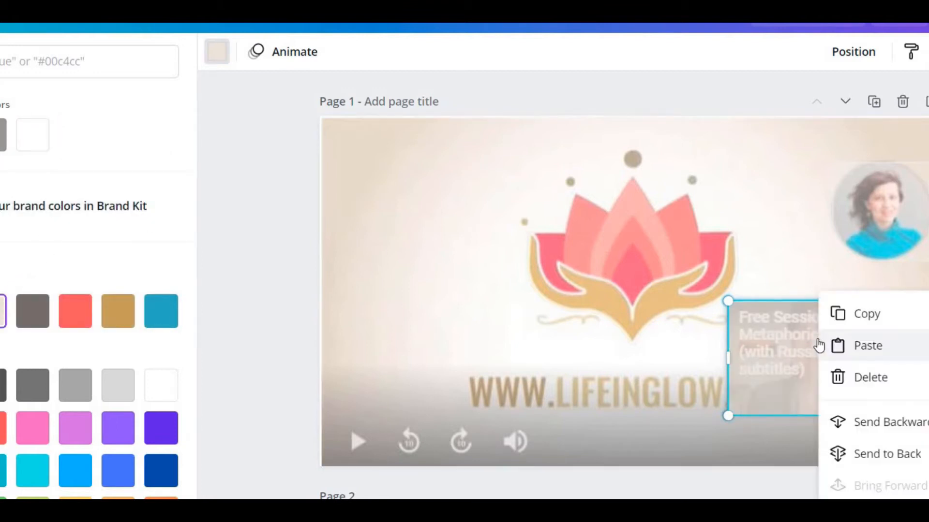
pyautogui.click(902, 76)
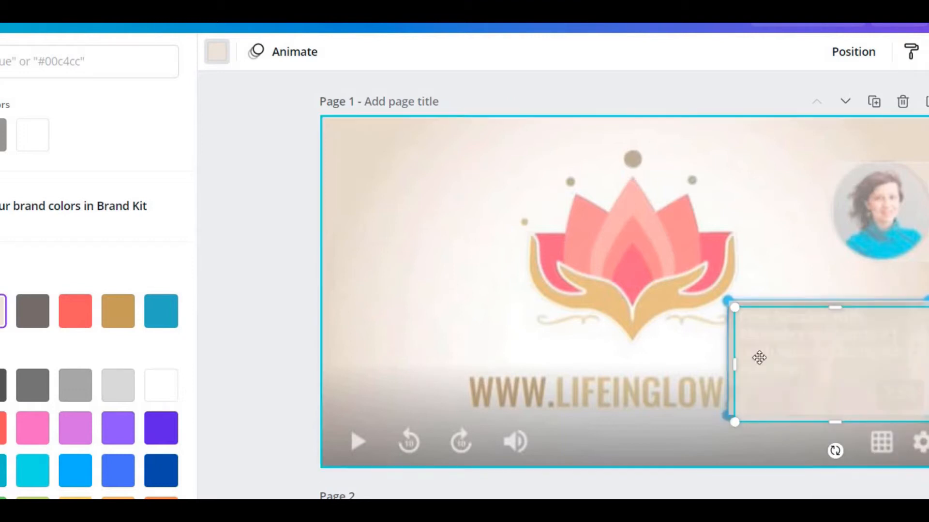
pyautogui.moveTo(759, 356); pyautogui.dragTo(423, 193)
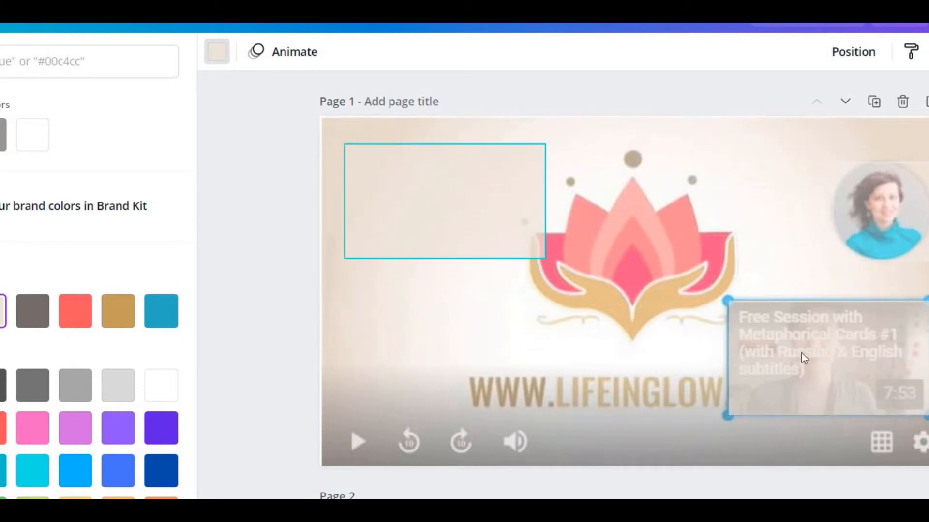
pyautogui.moveTo(834, 359); pyautogui.dragTo(450, 358)
# Step: Copy the upper-left beige rectangle and paste a duplicate of it on page 1
pyautogui.click(652, 306)
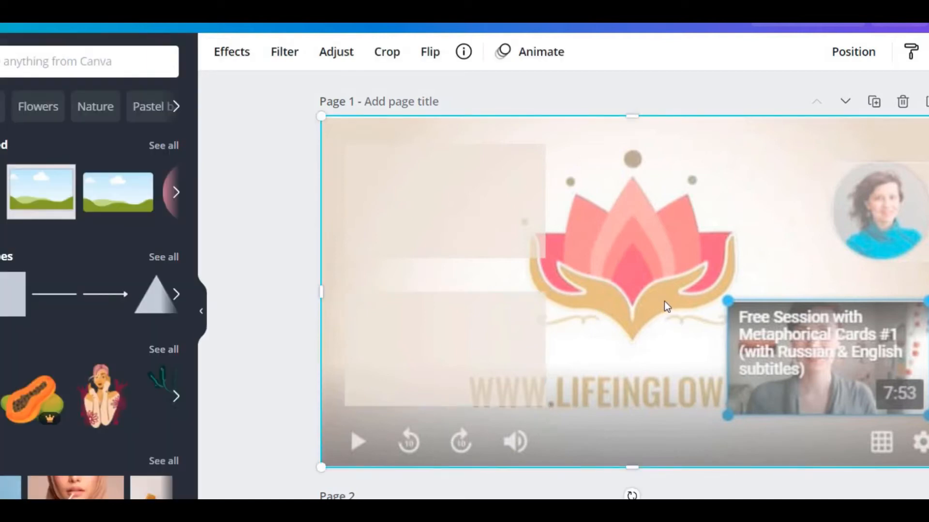
pyautogui.click(498, 206)
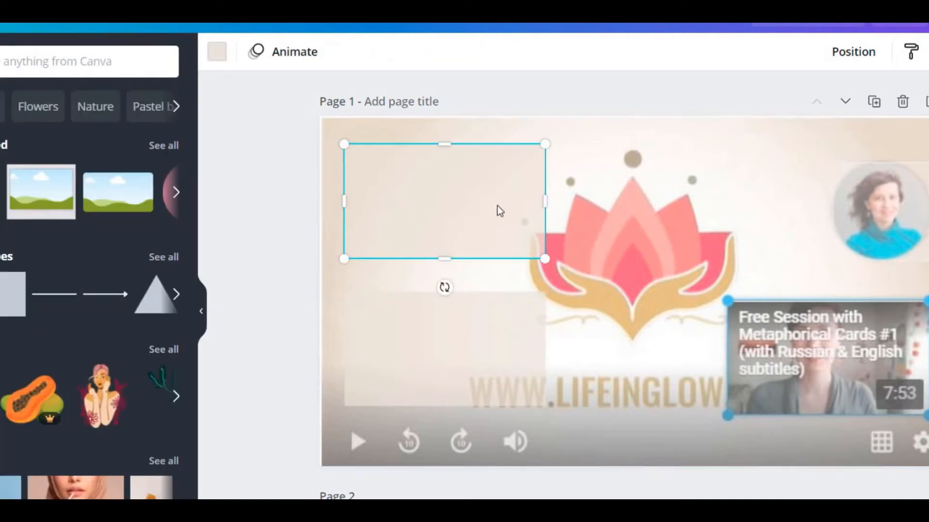
pyautogui.rightClick(498, 206)
pyautogui.press('Escape')
pyautogui.hotkey('ctrl', 'v')
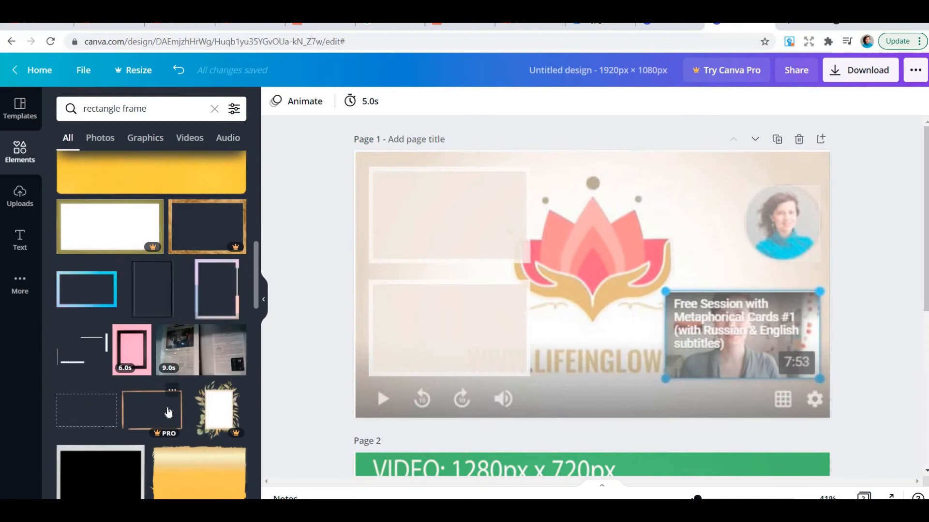
# Step: Try the thin gold rectangle frame and the pastel gradient frame on page 1, removing each one
pyautogui.click(170, 411)
pyautogui.press('Delete')
pyautogui.scroll(-1, 169, 389)
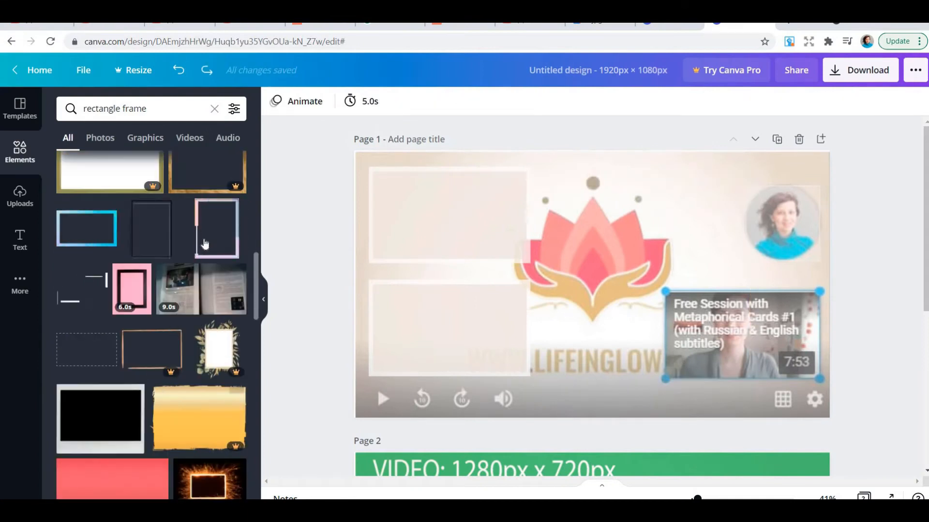
pyautogui.click(217, 228)
pyautogui.moveTo(592, 412); pyautogui.dragTo(427, 283)
pyautogui.moveTo(587, 257); pyautogui.dragTo(458, 211)
pyautogui.moveTo(568, 314); pyautogui.dragTo(520, 274)
pyautogui.moveTo(489, 235); pyautogui.dragTo(503, 234)
pyautogui.press('Delete')
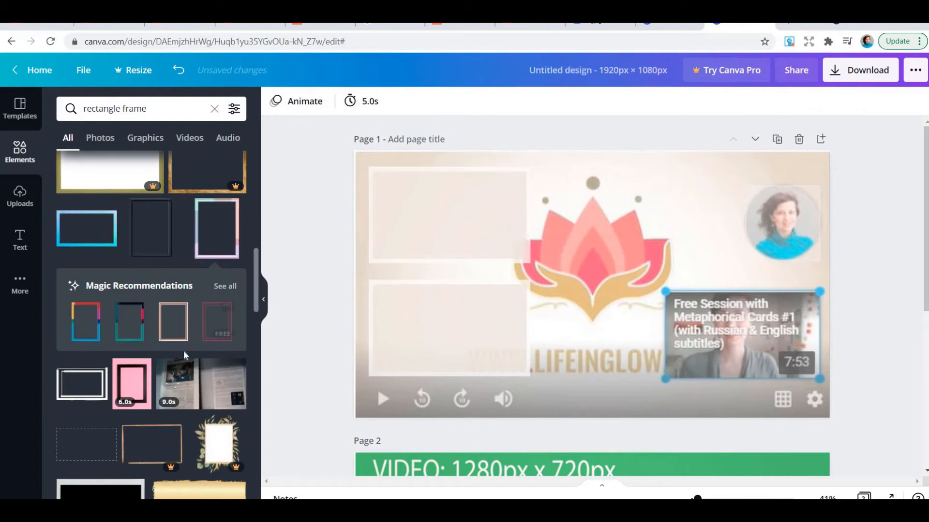
# Step: Search the elements library for "endscreen video rectangle frame" and look through the results
pyautogui.click(82, 109)
pyautogui.write('endscreen video')
pyautogui.press('Return')
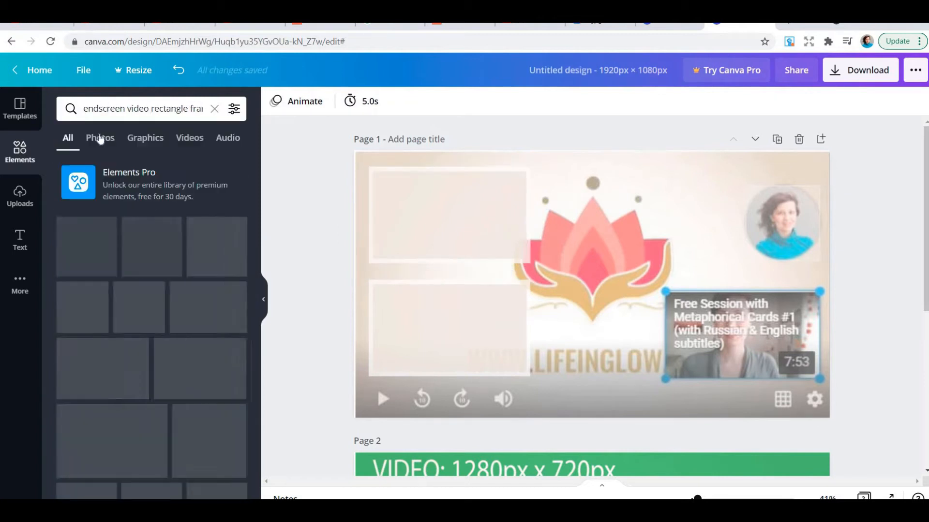
pyautogui.scroll(-5, 225, 381)
pyautogui.scroll(-4, 226, 381)
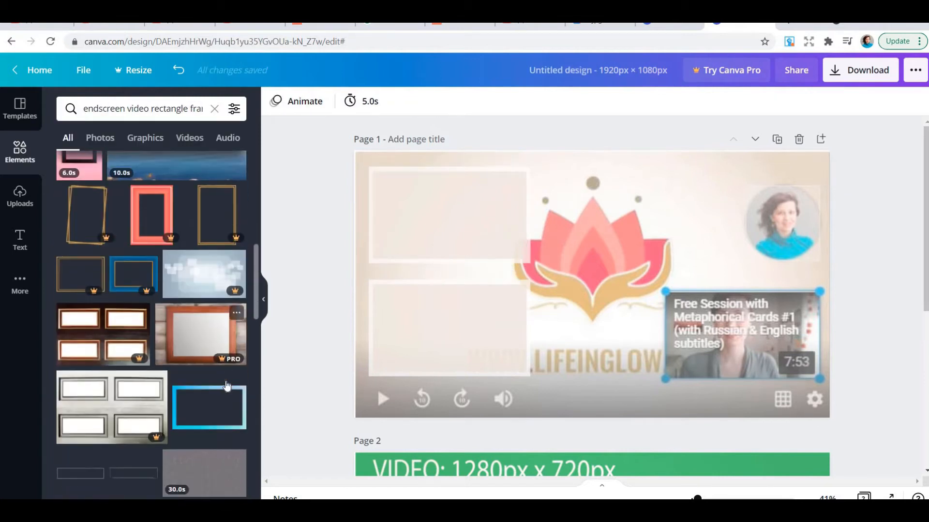
# Step: Try the blue gradient rectangle frame around the suggested-video box on page 1, and remove it
pyautogui.click(221, 315)
pyautogui.moveTo(773, 391); pyautogui.dragTo(616, 298)
pyautogui.moveTo(477, 228); pyautogui.dragTo(430, 208)
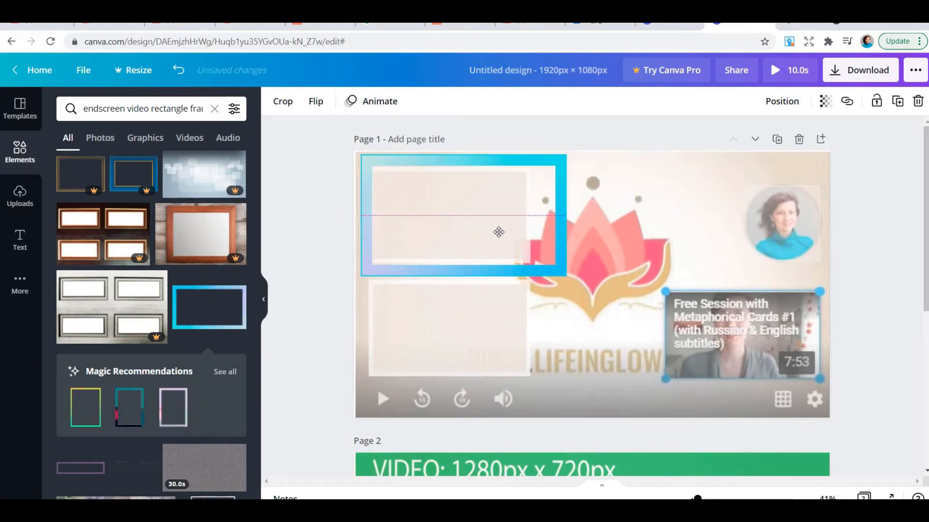
pyautogui.moveTo(564, 276); pyautogui.dragTo(530, 267)
pyautogui.moveTo(499, 222); pyautogui.dragTo(777, 336)
pyautogui.click(214, 109)
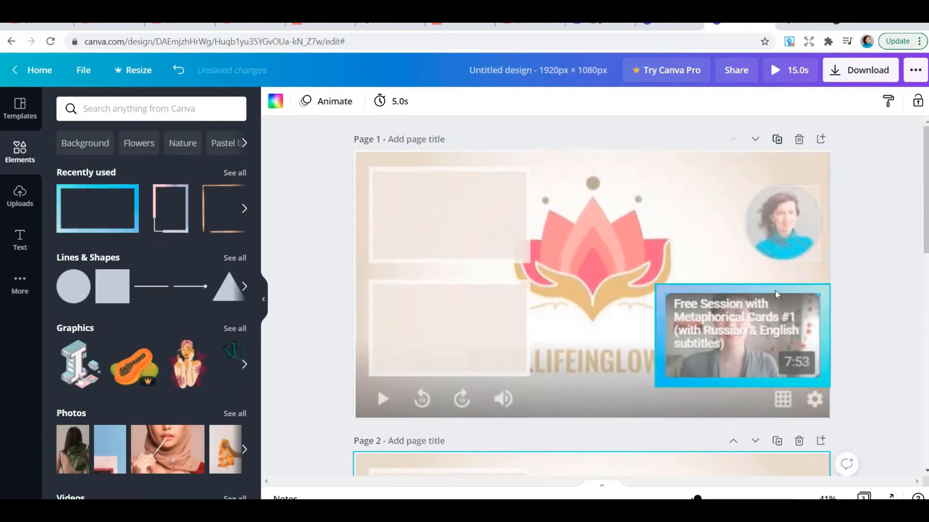
pyautogui.click(728, 291)
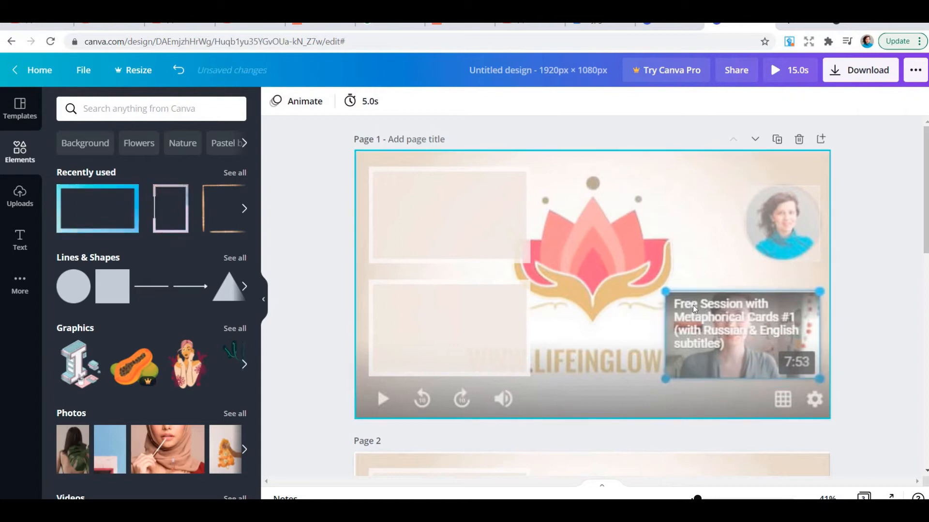
# Step: Add a circle shape to page 1 and move it over the round channel picture
pyautogui.click(73, 286)
pyautogui.moveTo(583, 322); pyautogui.dragTo(729, 270)
pyautogui.moveTo(664, 306); pyautogui.dragTo(729, 270)
# Step: Fill the circle with the beige document colour and make it semi-transparent
pyautogui.click(275, 101)
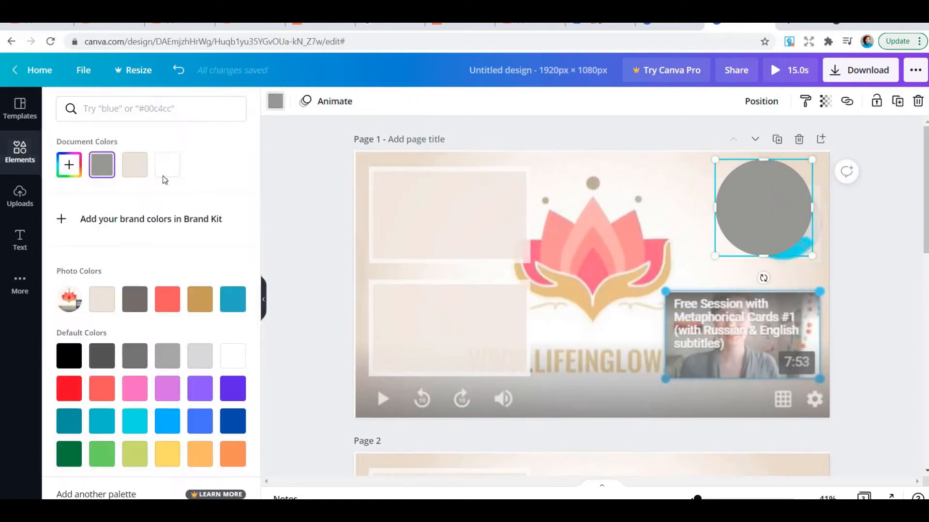
pyautogui.click(135, 165)
pyautogui.moveTo(788, 226); pyautogui.dragTo(809, 238)
pyautogui.click(825, 102)
pyautogui.moveTo(784, 139); pyautogui.dragTo(754, 139)
pyautogui.click(20, 152)
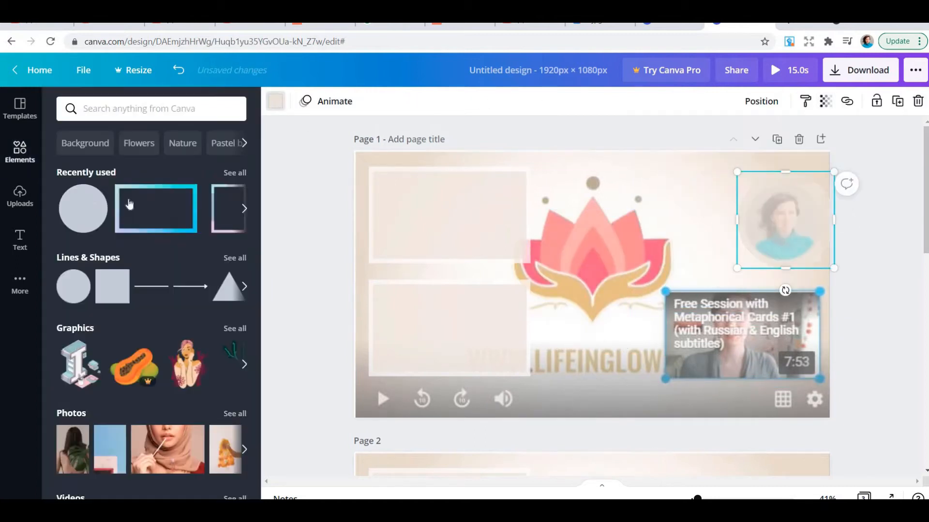
pyautogui.click(275, 101)
pyautogui.click(134, 165)
# Step: Shrink and reposition the beige circle so it matches the round channel picture in the screenshot
pyautogui.moveTo(738, 267); pyautogui.dragTo(747, 258)
pyautogui.moveTo(789, 173); pyautogui.dragTo(776, 209)
pyautogui.hotkey('ctrl', 'z')
pyautogui.moveTo(738, 263); pyautogui.dragTo(746, 255)
pyautogui.moveTo(774, 216); pyautogui.dragTo(774, 222)
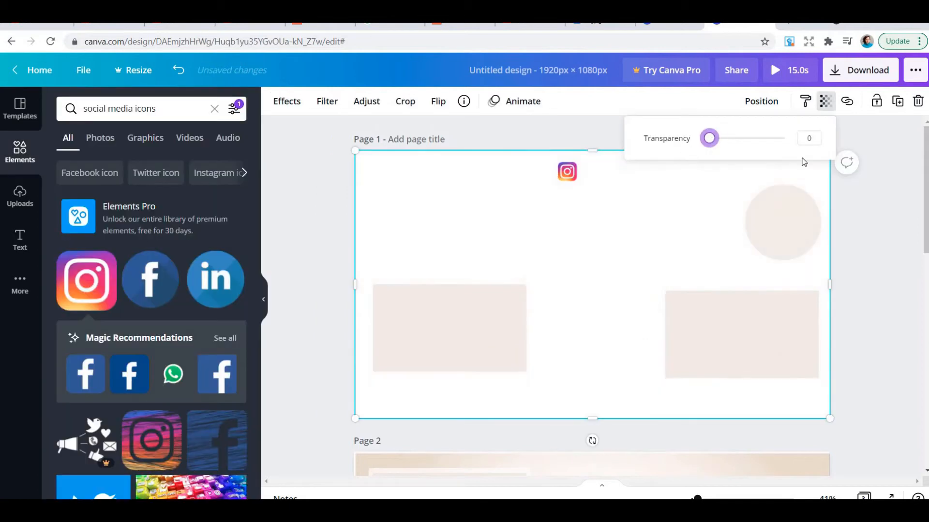
# Step: Delete the Instagram icon near the top of page 1
pyautogui.click(570, 177)
pyautogui.press('Delete')
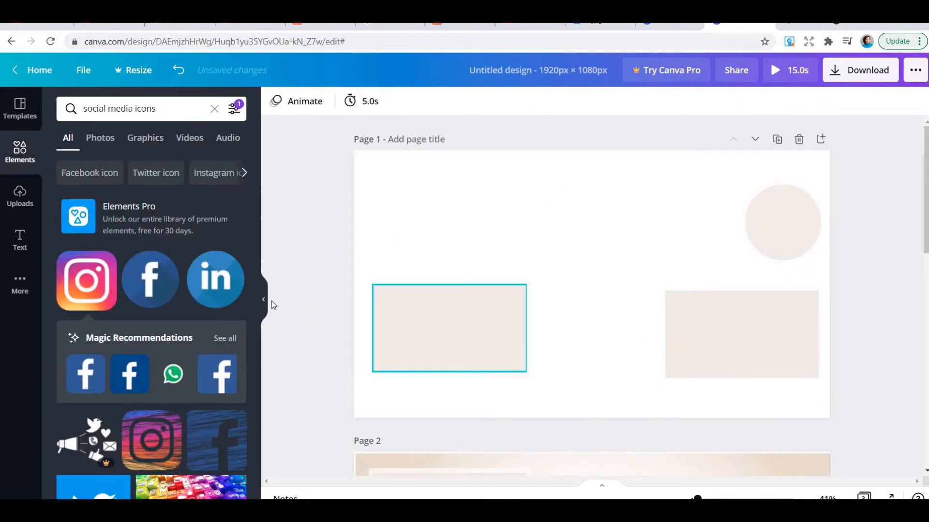
# Step: Search the elements library for "background" and try the pastel cloudy sky picture on page 1, deleting it again
pyautogui.click(215, 108)
pyautogui.write('backg')
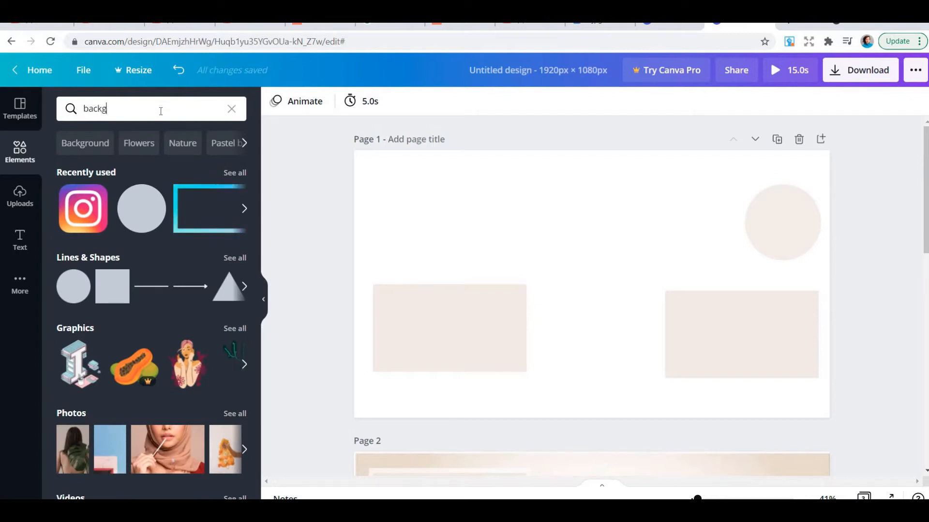
pyautogui.write('round')
pyautogui.press('Return')
pyautogui.scroll(-2, 185, 376)
pyautogui.click(187, 321)
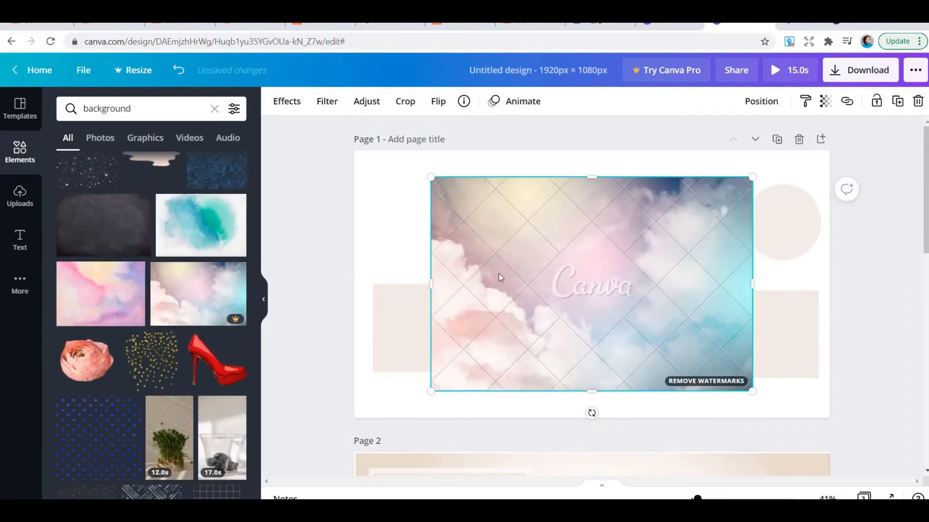
pyautogui.press('Delete')
# Step: Try narrowing the background search with "free", return it to "background" and look through the results
pyautogui.click(234, 109)
pyautogui.click(195, 112)
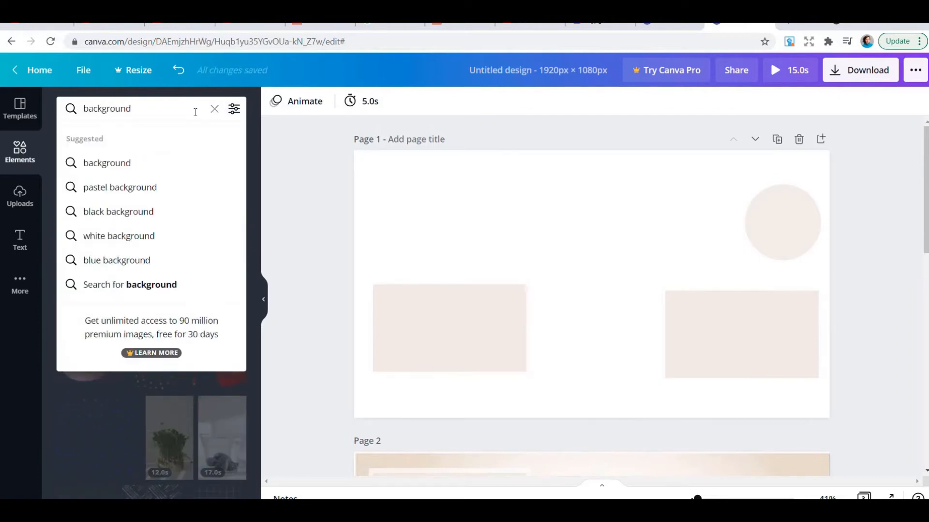
pyautogui.write('free')
pyautogui.press('Return')
pyautogui.press('BackSpace')
pyautogui.press('BackSpace')
pyautogui.press('BackSpace')
pyautogui.press('BackSpace')
pyautogui.press('BackSpace')
pyautogui.press('Return')
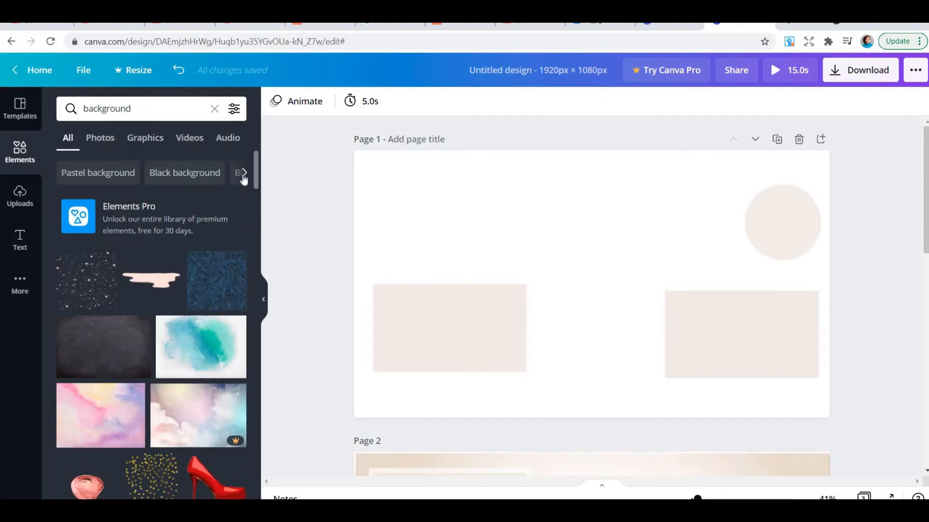
pyautogui.scroll(-3, 196, 234)
pyautogui.scroll(3, 181, 248)
# Step: Browse the background photos and try the free pastel streaked photo on page 1, deleting it again
pyautogui.click(101, 141)
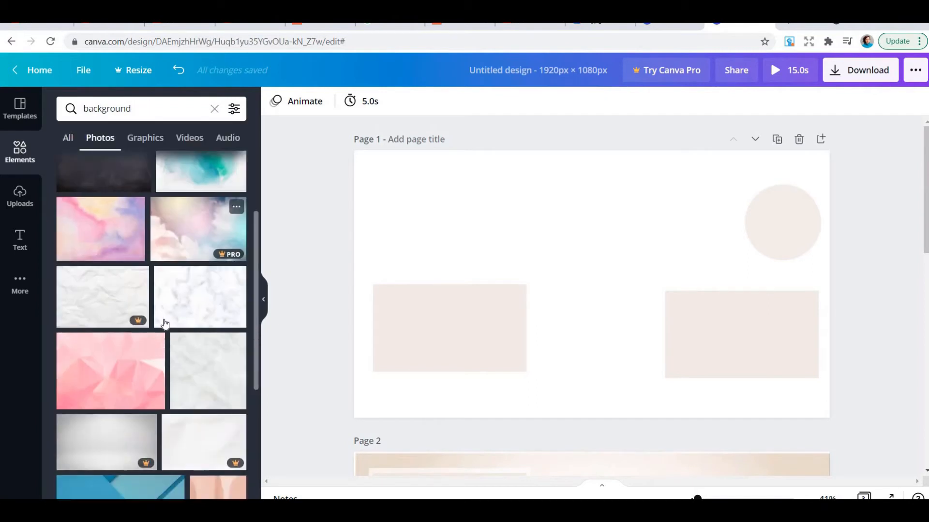
pyautogui.scroll(-5, 163, 321)
pyautogui.scroll(-5, 162, 324)
pyautogui.scroll(-5, 161, 324)
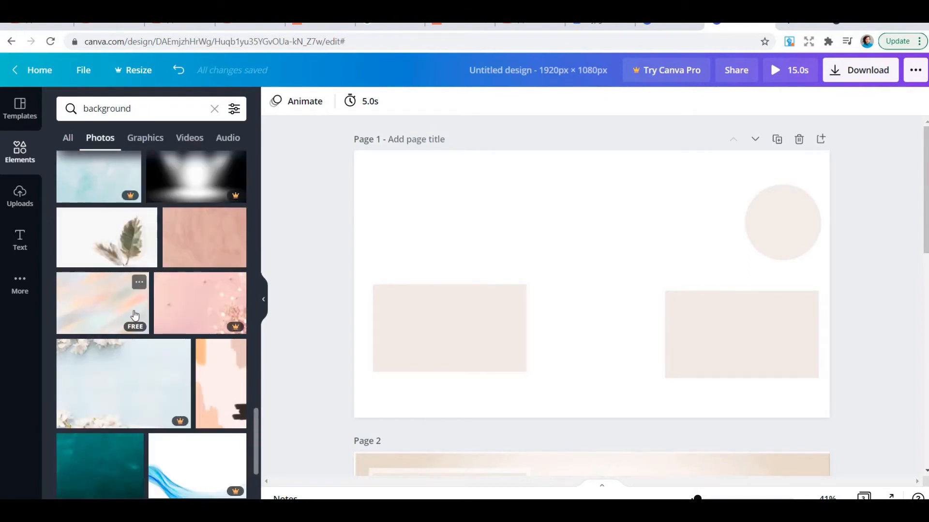
pyautogui.moveTo(104, 303); pyautogui.dragTo(570, 263)
pyautogui.press('Delete')
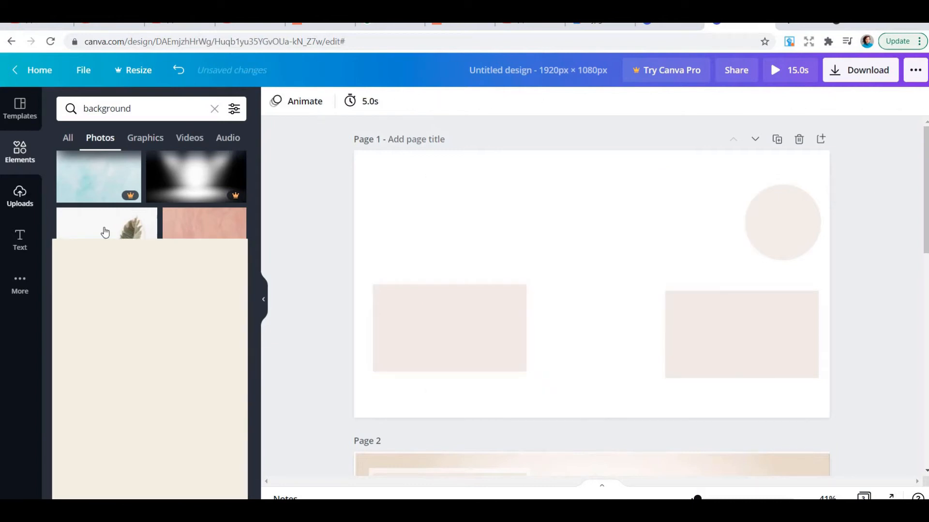
# Step: Add the uploaded wooden-board photo to page 1 and enlarge it to cover the whole page
pyautogui.click(20, 196)
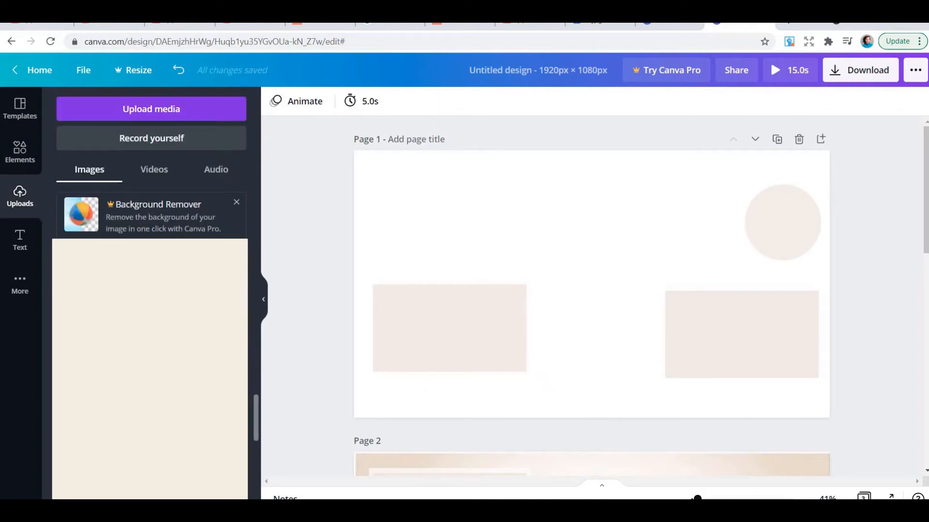
pyautogui.click(150, 310)
pyautogui.moveTo(409, 186); pyautogui.dragTo(356, 149)
pyautogui.moveTo(765, 387); pyautogui.dragTo(902, 468)
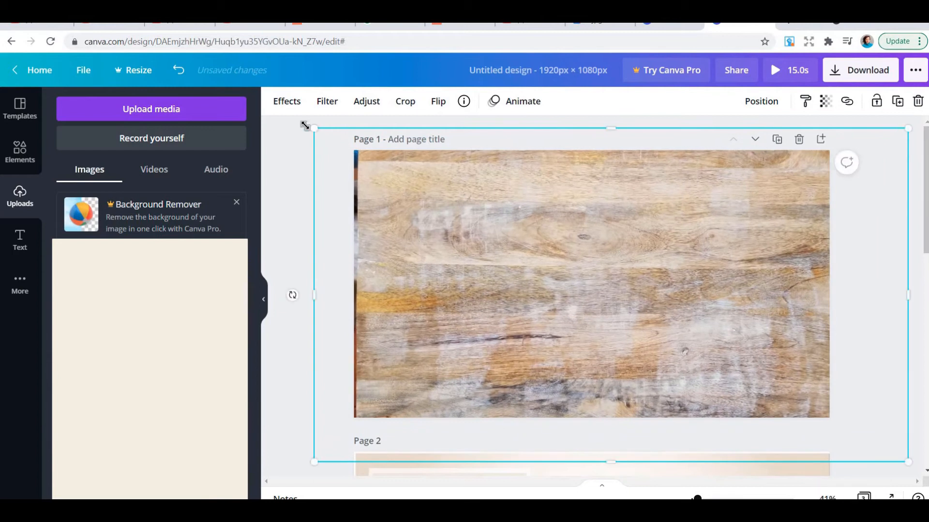
# Step: Send the wooden-board photo to the back, behind the rectangles and the circle
pyautogui.rightClick(776, 217)
pyautogui.click(794, 300)
pyautogui.click(879, 245)
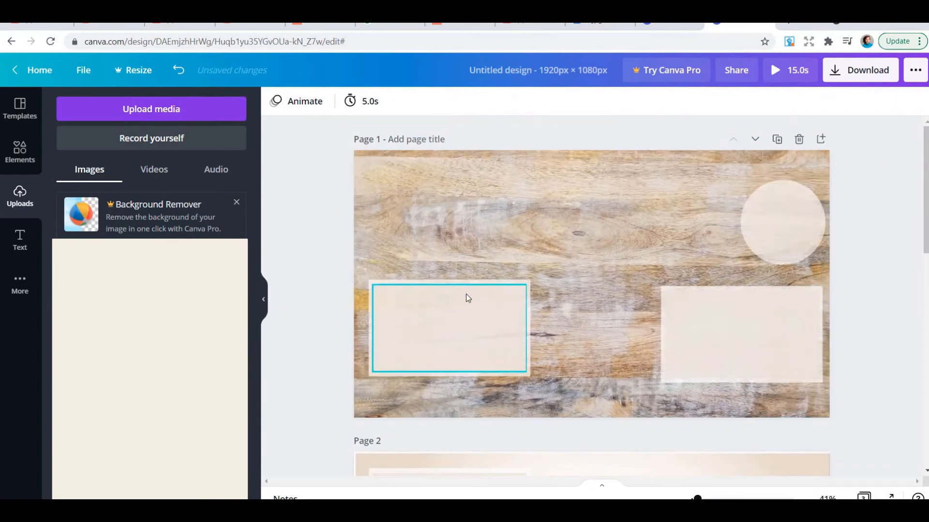
# Step: Move the left video box and its white backing toward the page's left edge, level with the right box
pyautogui.moveTo(462, 294); pyautogui.dragTo(451, 346)
pyautogui.click(459, 276)
pyautogui.click(469, 340)
pyautogui.click(880, 252)
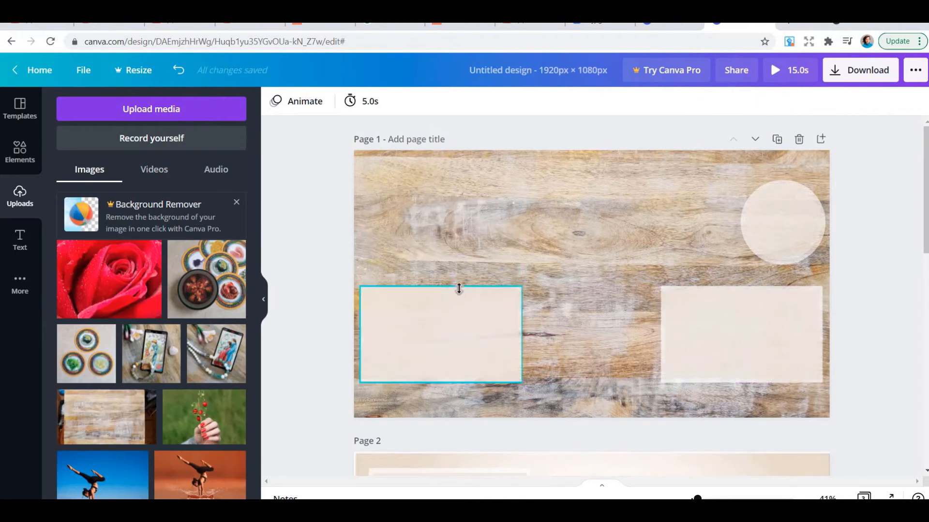
# Step: Move the beige rectangle off the left video box and set its white backing's transparency value to 100
pyautogui.click(459, 289)
pyautogui.moveTo(451, 303); pyautogui.dragTo(459, 193)
pyautogui.click(460, 319)
pyautogui.click(826, 101)
pyautogui.click(785, 139)
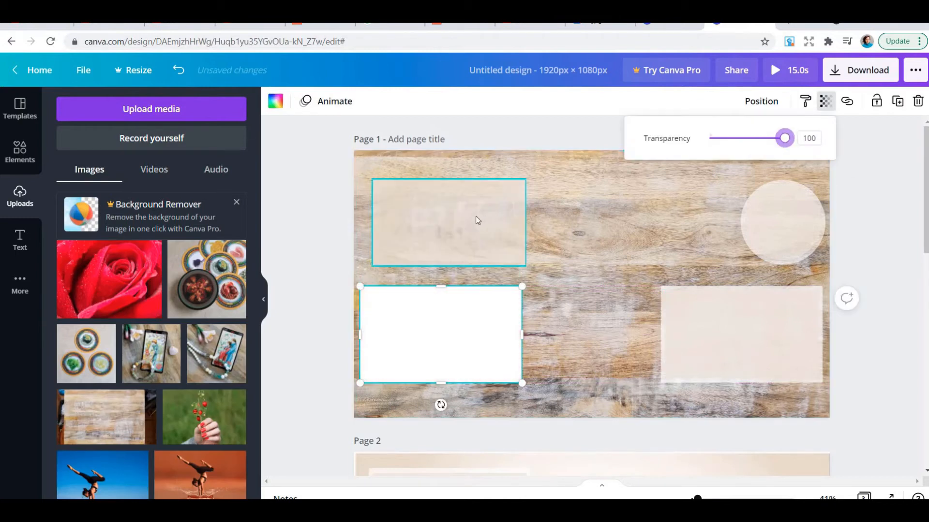
# Step: Set the right video box's white backing to 100 and put the beige rectangles back over their white backings
pyautogui.moveTo(466, 327); pyautogui.dragTo(767, 328)
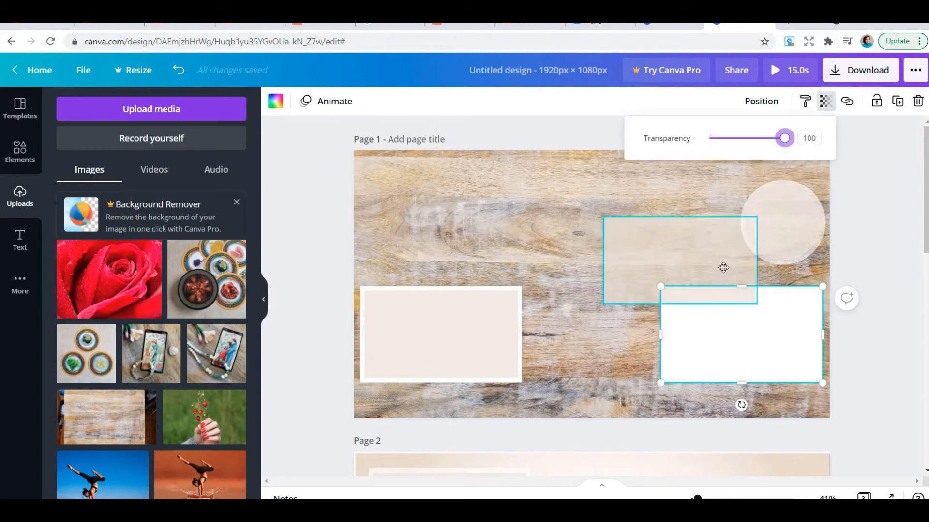
pyautogui.moveTo(723, 267); pyautogui.dragTo(755, 311)
# Step: Move the beige circle aside and set the transparency value of the white circle behind it to 100
pyautogui.click(783, 221)
pyautogui.click(826, 101)
pyautogui.click(786, 140)
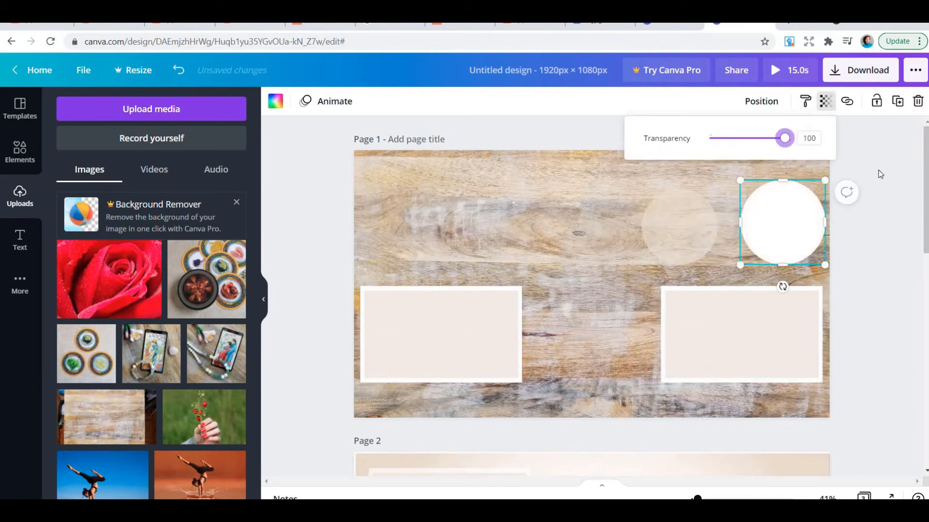
# Step: Put the beige circle back over its white backing circle
pyautogui.click(772, 225)
pyautogui.click(857, 252)
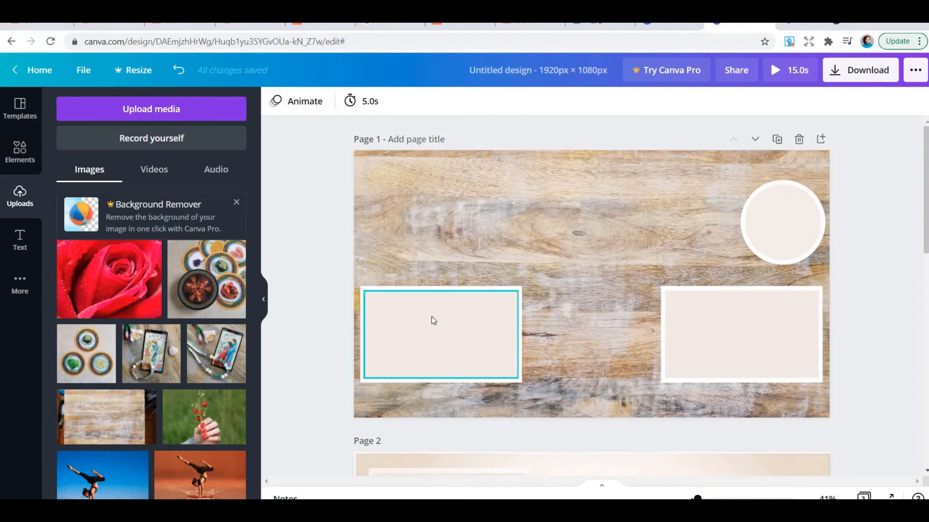
# Step: Add the uploaded turquoise watercolor image to page 1, stretched to fill the page behind the placeholders
pyautogui.scroll(-10, 177, 341)
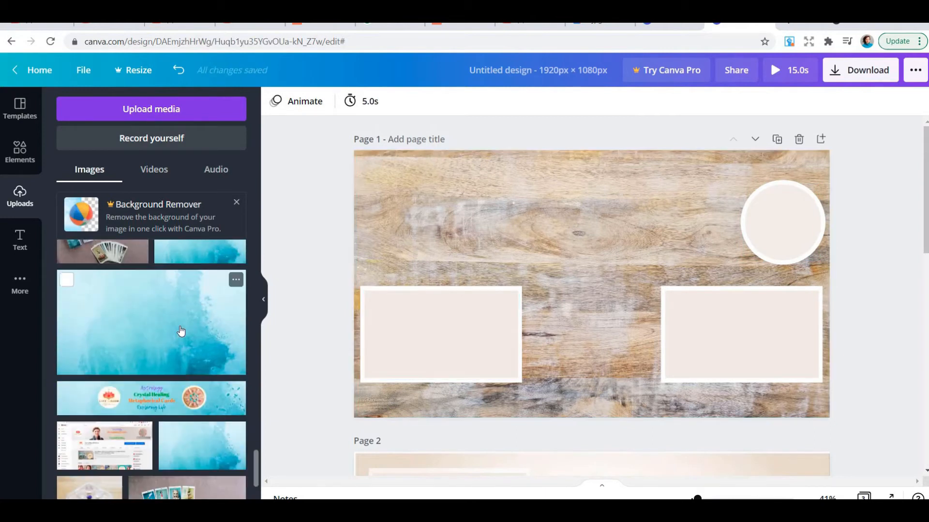
pyautogui.click(181, 331)
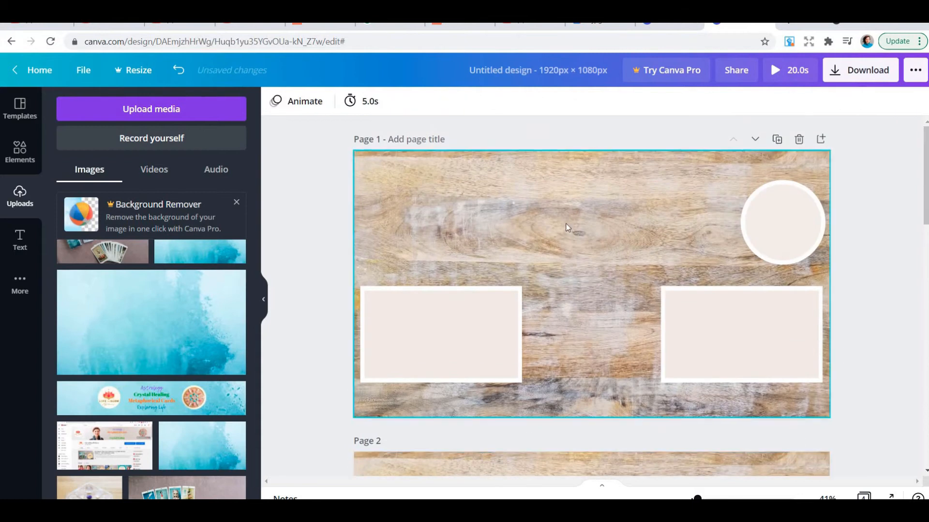
pyautogui.click(181, 331)
pyautogui.moveTo(408, 180); pyautogui.dragTo(353, 151)
pyautogui.moveTo(771, 386); pyautogui.dragTo(830, 419)
pyautogui.rightClick(756, 286)
pyautogui.click(783, 377)
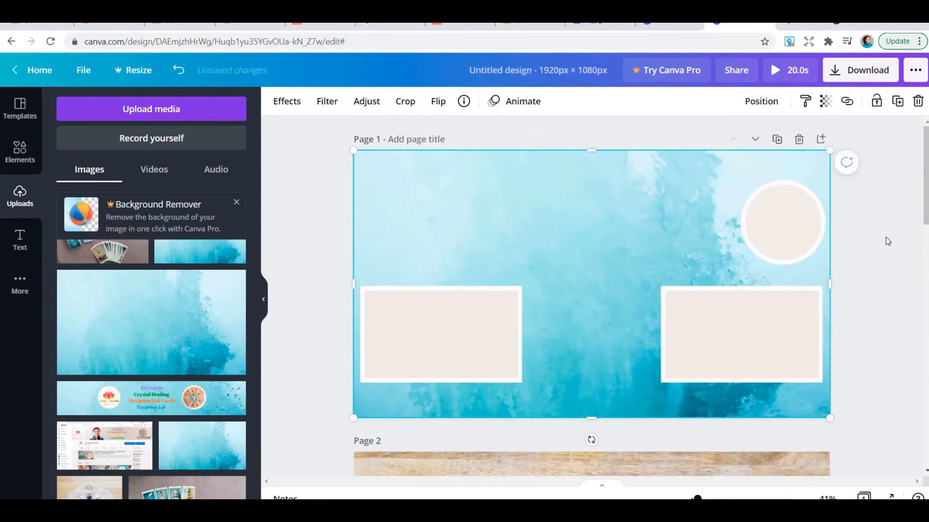
pyautogui.click(887, 241)
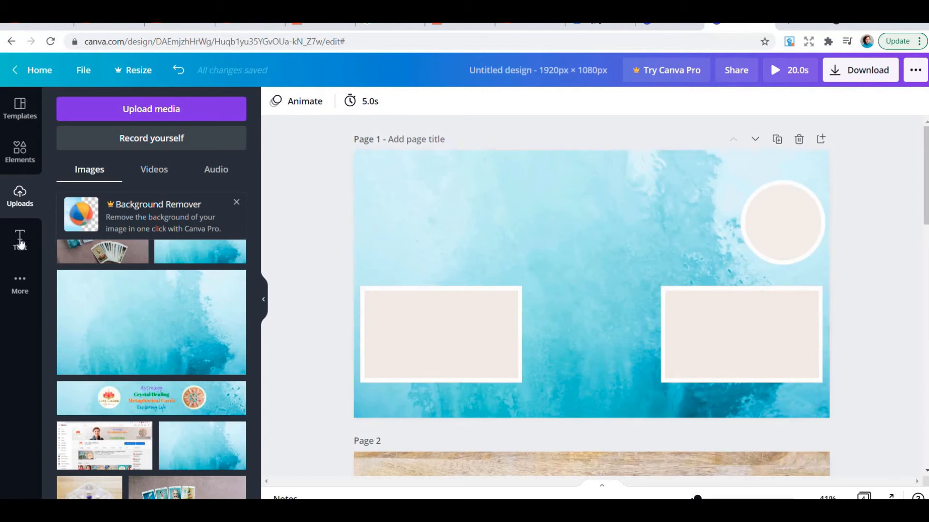
# Step: Add the Sparkle font combination to page 1 and change its wording to "Thank you for Watching"
pyautogui.click(20, 240)
pyautogui.scroll(-12, 152, 371)
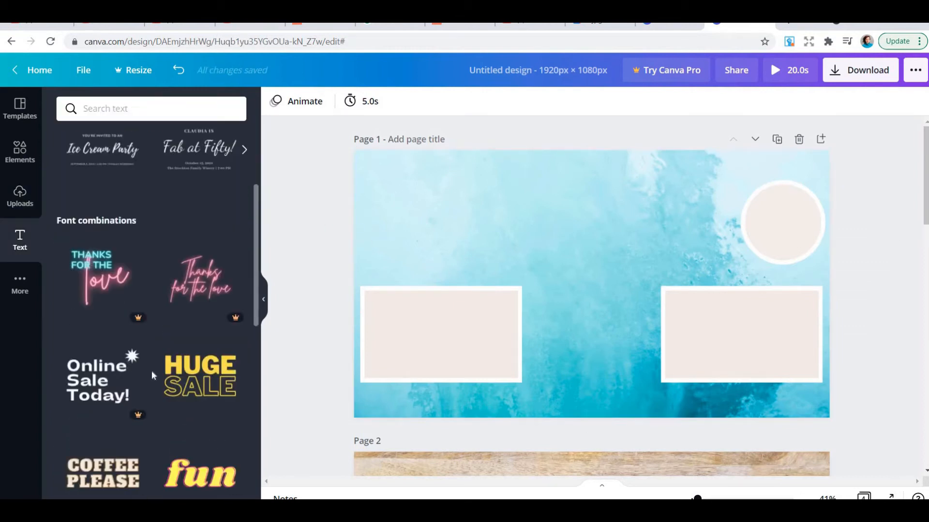
pyautogui.click(199, 400)
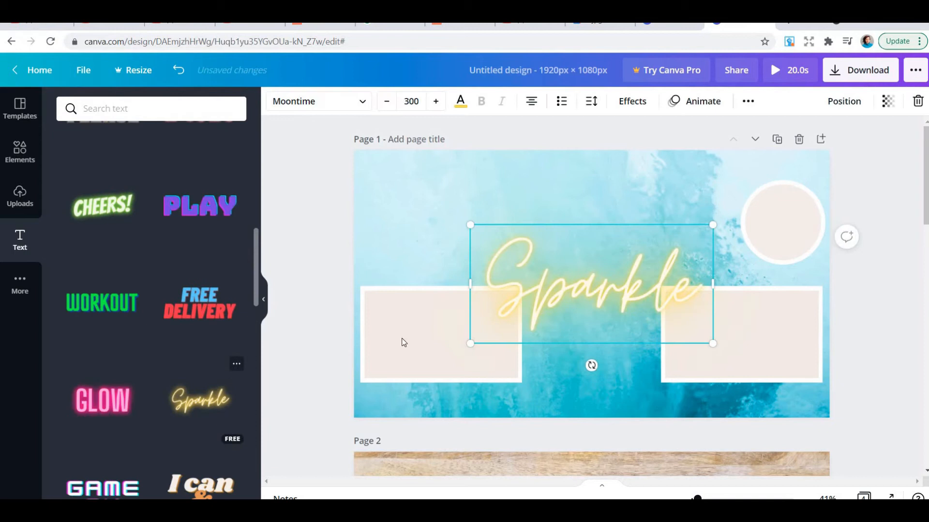
pyautogui.doubleClick(630, 297)
pyautogui.write('Thank you for Watching')
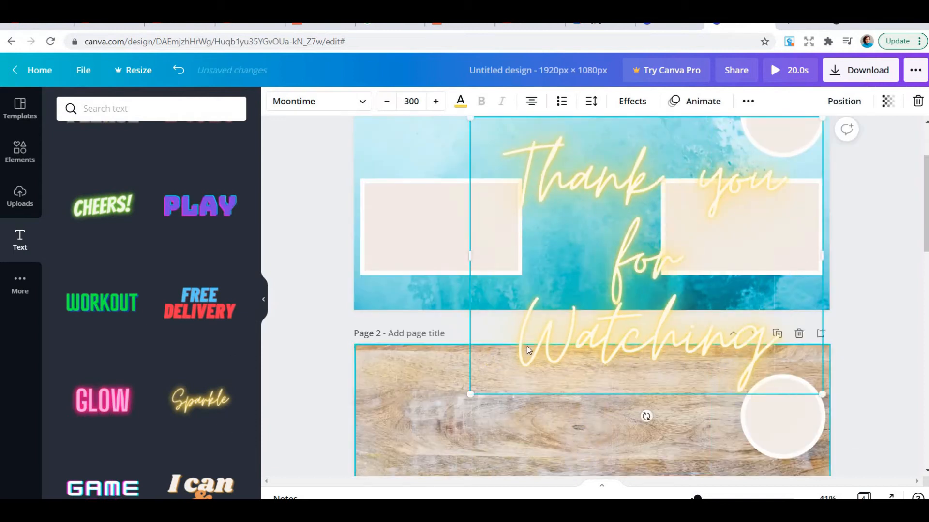
# Step: Resize the "Thank you for Watching" text to size 108 on one line and move it into the page's upper-left area
pyautogui.moveTo(470, 394); pyautogui.dragTo(694, 217)
pyautogui.moveTo(693, 164); pyautogui.dragTo(564, 163)
pyautogui.scroll(3, 672, 162)
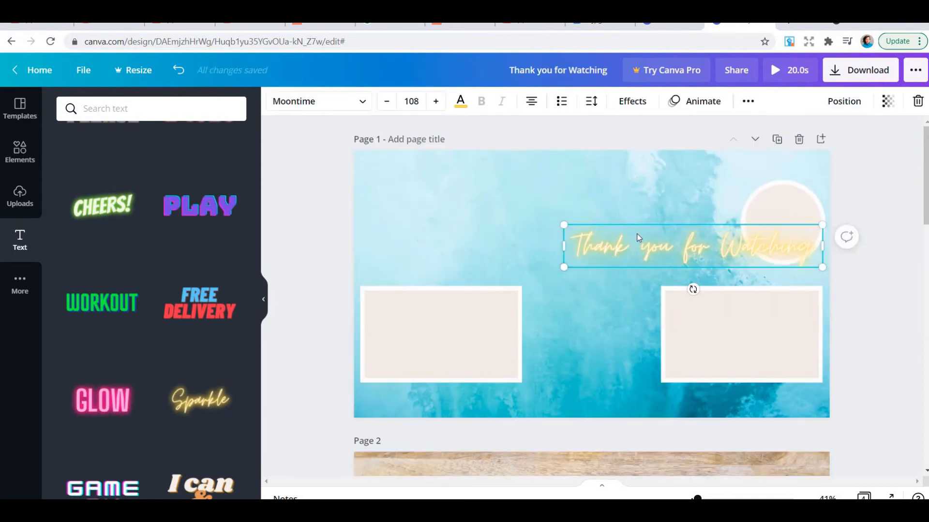
pyautogui.moveTo(636, 234); pyautogui.dragTo(466, 204)
# Step: Change the heading's colour to light orange and set its effect style to None
pyautogui.click(460, 101)
pyautogui.click(232, 299)
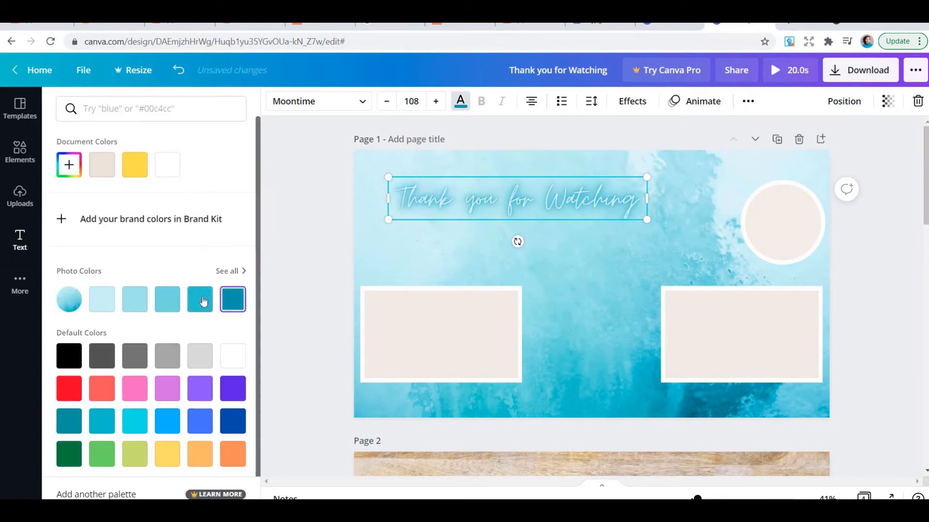
pyautogui.click(201, 302)
pyautogui.click(170, 458)
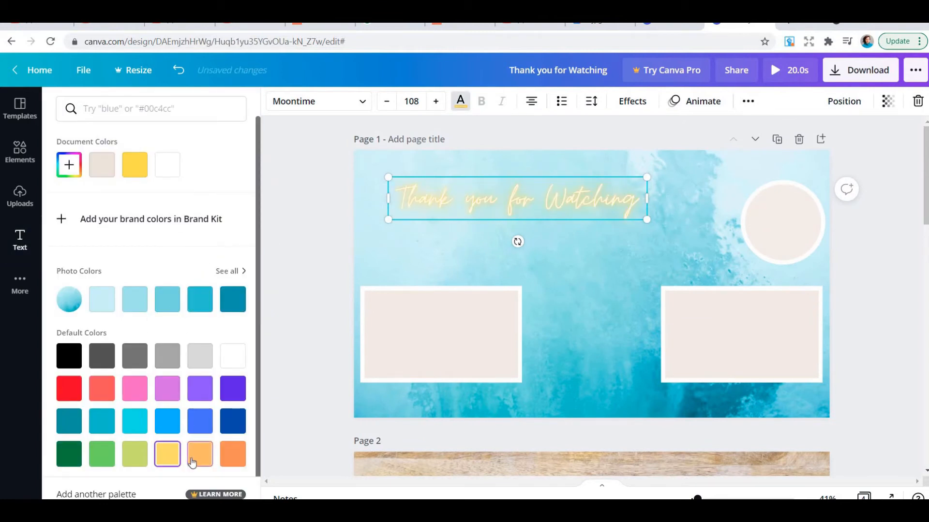
pyautogui.click(632, 101)
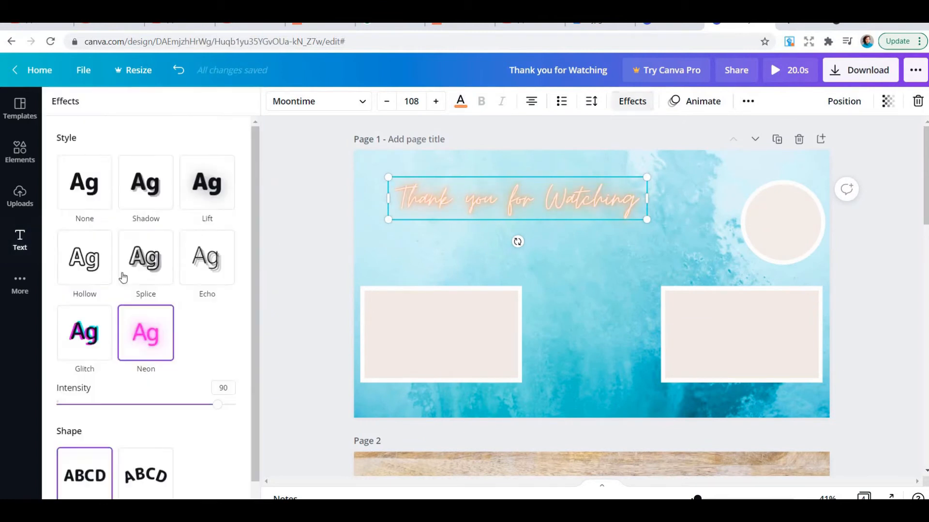
pyautogui.click(83, 182)
pyautogui.click(497, 174)
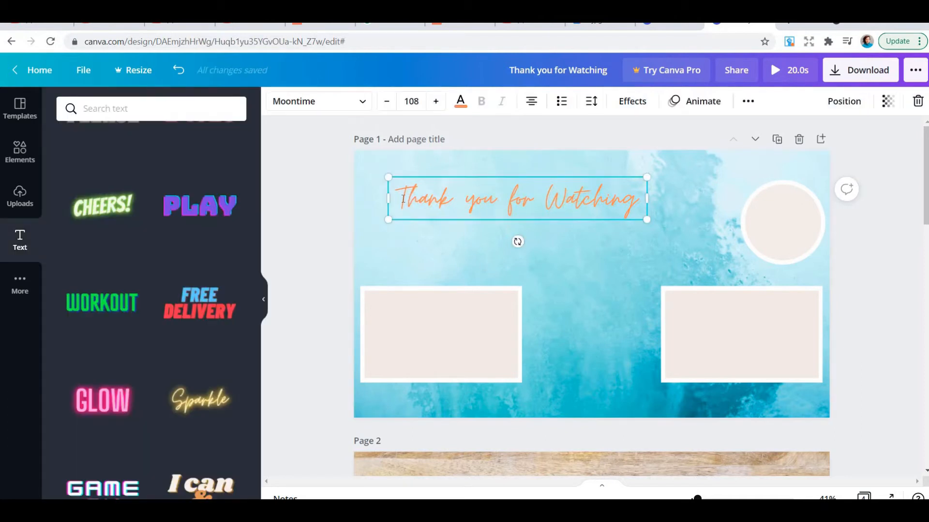
# Step: Try the Cormorant Garamond font on the heading and search the fonts for "handwriting"
pyautogui.click(362, 103)
pyautogui.click(126, 239)
pyautogui.scroll(-10, 129, 204)
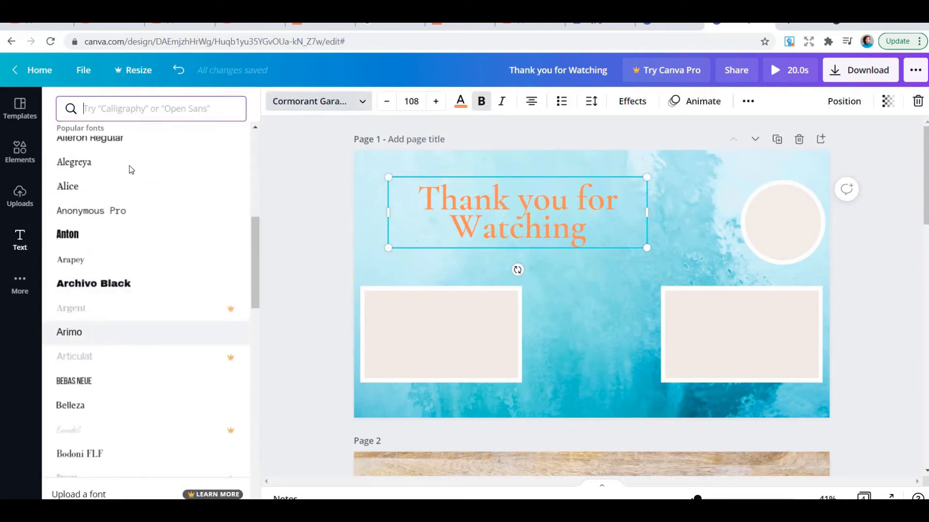
pyautogui.click(145, 109)
pyautogui.write('handw')
pyautogui.click(147, 164)
pyautogui.press('BackSpace')
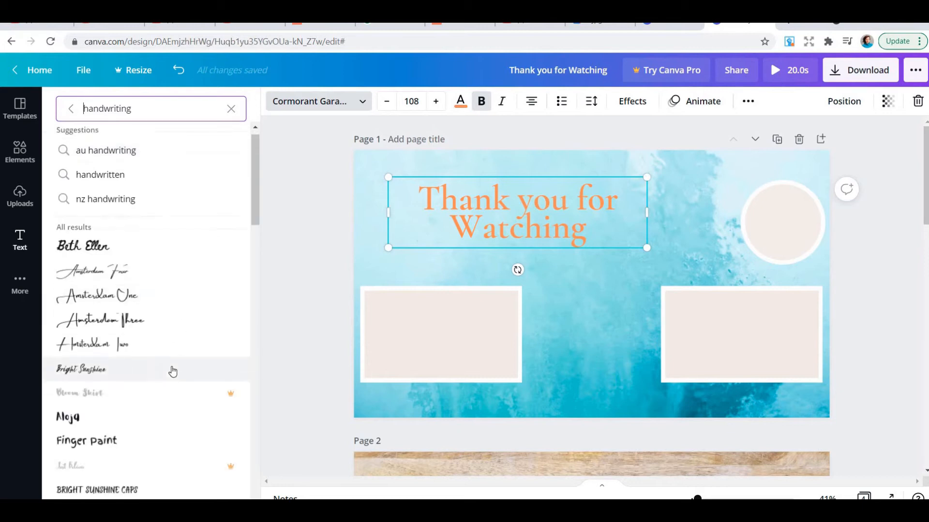
# Step: Try several fonts from the handwriting results on the heading, ending with Kalam Light, and clear the font search
pyautogui.scroll(-15, 170, 373)
pyautogui.scroll(-5, 170, 338)
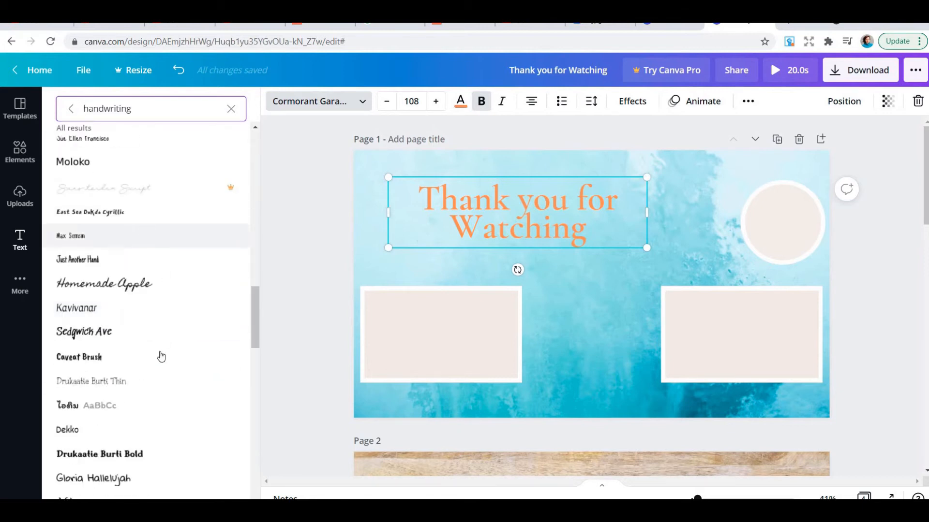
pyautogui.click(141, 311)
pyautogui.click(124, 405)
pyautogui.scroll(-5, 125, 406)
pyautogui.click(133, 260)
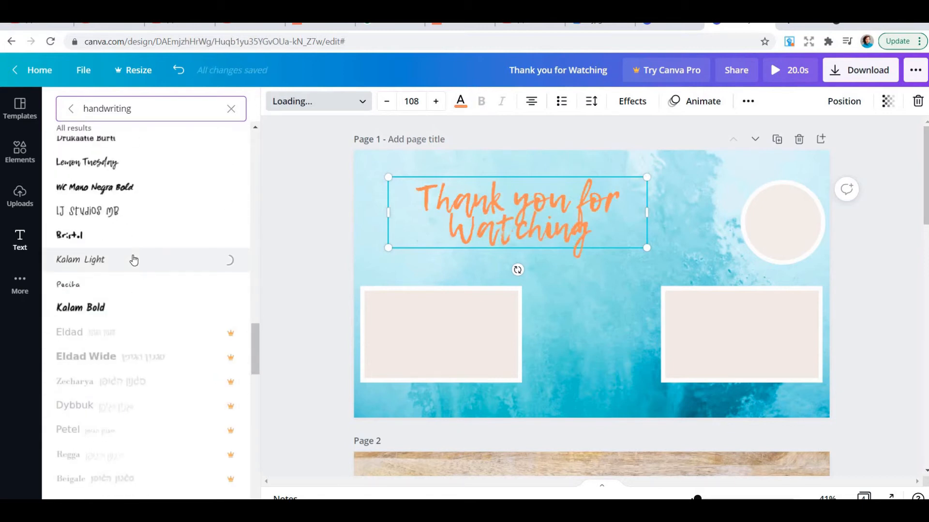
pyautogui.scroll(-15, 125, 332)
pyautogui.click(231, 108)
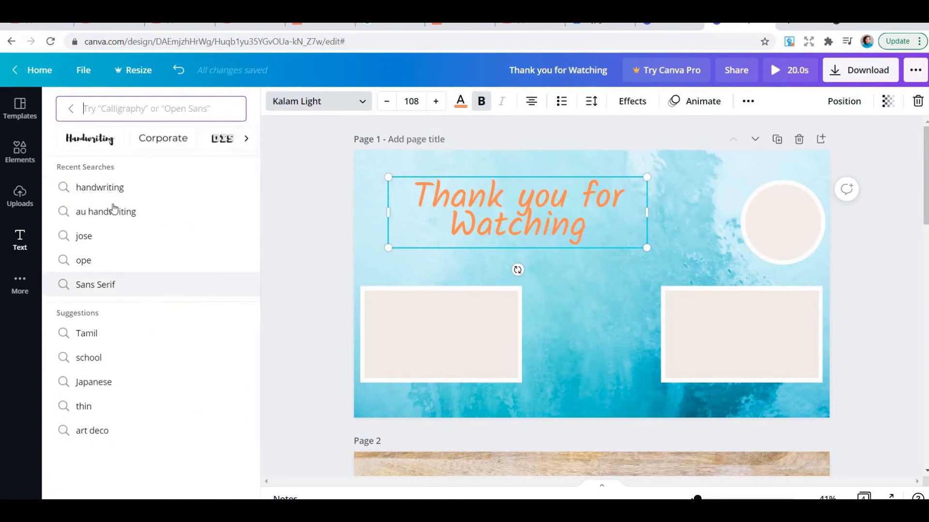
# Step: Filter the fonts to the Handwriting category and try Amsterdam Two and Architects Daughter on the heading
pyautogui.click(88, 137)
pyautogui.click(139, 187)
pyautogui.click(124, 261)
pyautogui.scroll(-4, 124, 261)
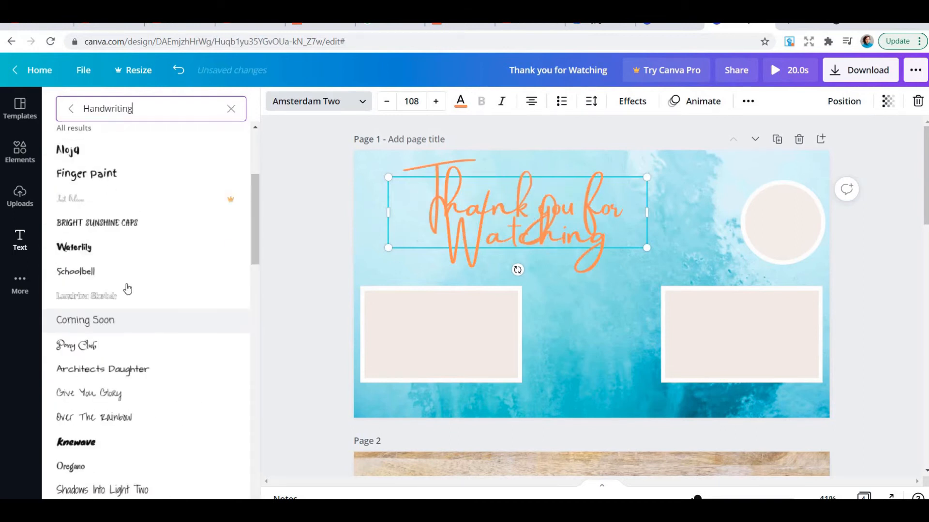
pyautogui.click(124, 271)
pyautogui.click(140, 368)
pyautogui.click(142, 394)
pyautogui.click(138, 374)
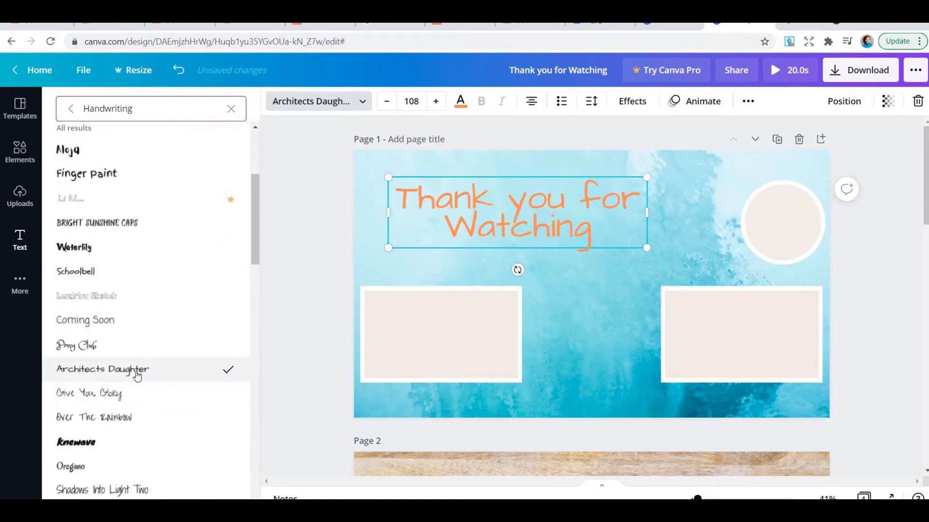
# Step: Set the heading in the Long Cang handwriting font and centre it near the page's top edge
pyautogui.scroll(-5, 131, 334)
pyautogui.click(124, 294)
pyautogui.click(122, 420)
pyautogui.click(120, 441)
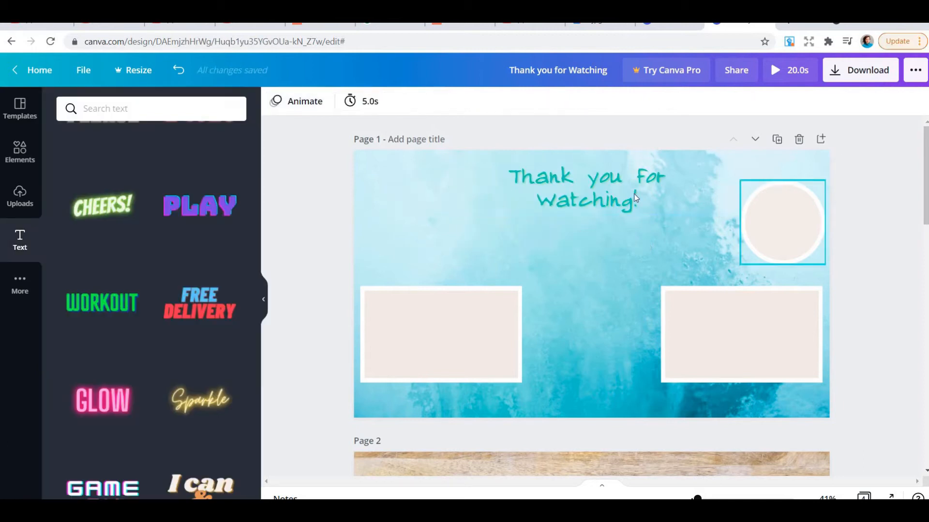
pyautogui.click(603, 157)
pyautogui.moveTo(567, 218); pyautogui.dragTo(545, 216)
# Step: Search the elements for social media icons and place a small Instagram icon above the left video box
pyautogui.click(145, 108)
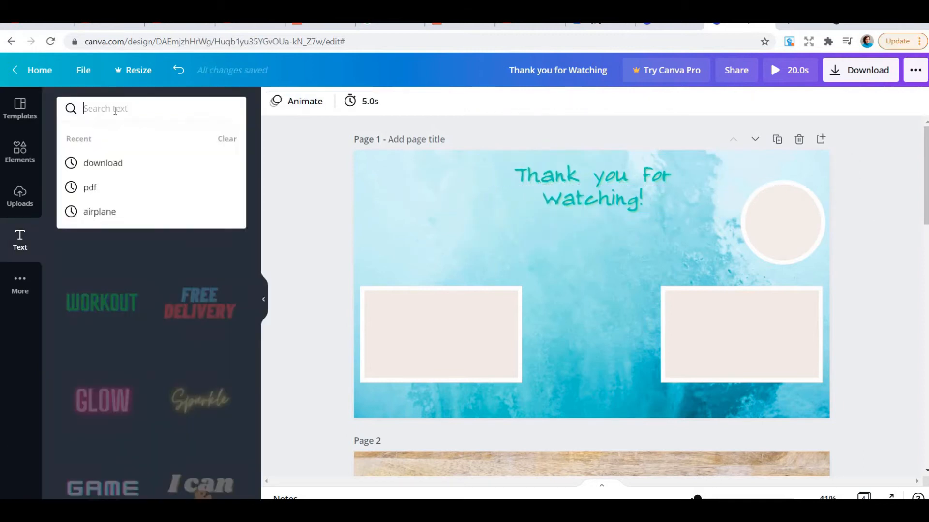
pyautogui.write('social media')
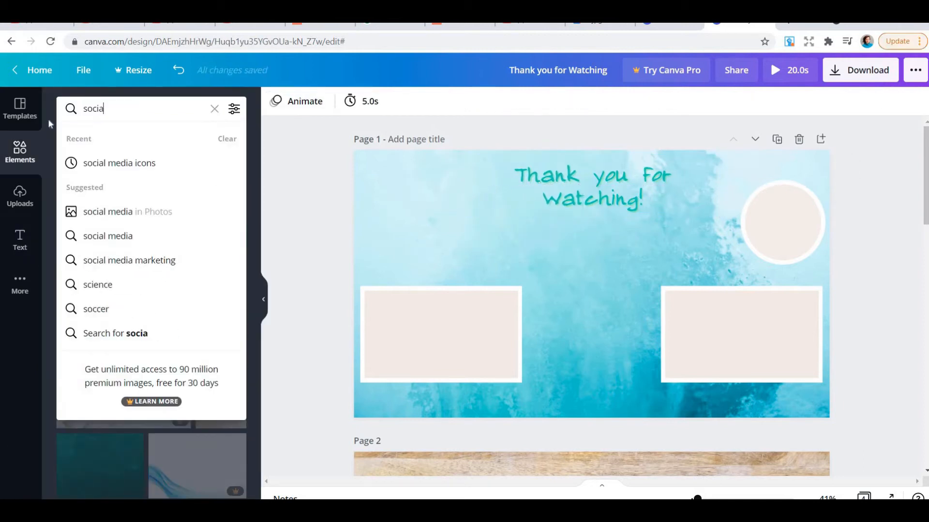
pyautogui.write('l')
pyautogui.click(120, 163)
pyautogui.click(86, 290)
pyautogui.moveTo(539, 337); pyautogui.dragTo(381, 237)
# Step: Duplicate the heading text and shrink the copy to size 54.7 below the original
pyautogui.click(18, 240)
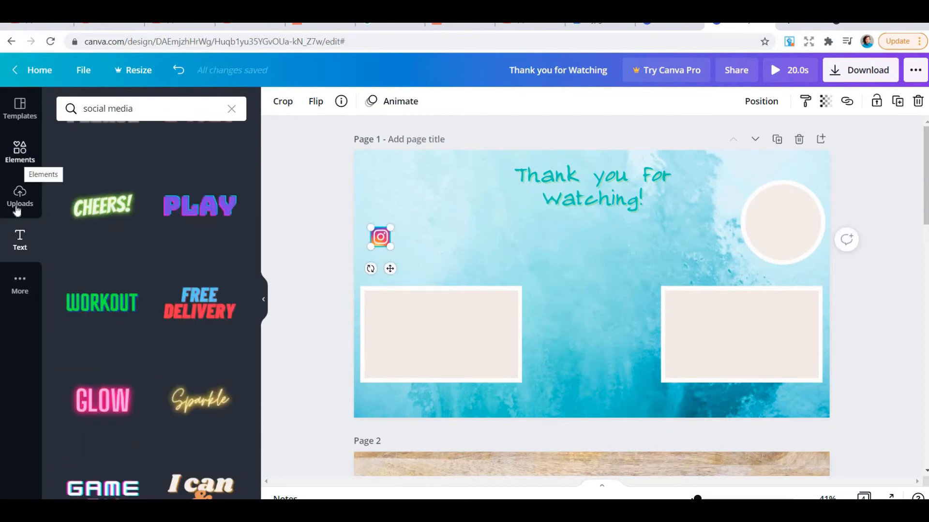
pyautogui.click(401, 244)
pyautogui.rightClick(577, 204)
pyautogui.click(507, 252)
pyautogui.click(749, 102)
pyautogui.click(741, 130)
pyautogui.moveTo(494, 218); pyautogui.dragTo(456, 254)
# Step: Change the copied text to "lifeinglow" and place it beside the Instagram icon
pyautogui.doubleClick(555, 250)
pyautogui.write('lifeinglow')
pyautogui.moveTo(525, 237); pyautogui.dragTo(522, 235)
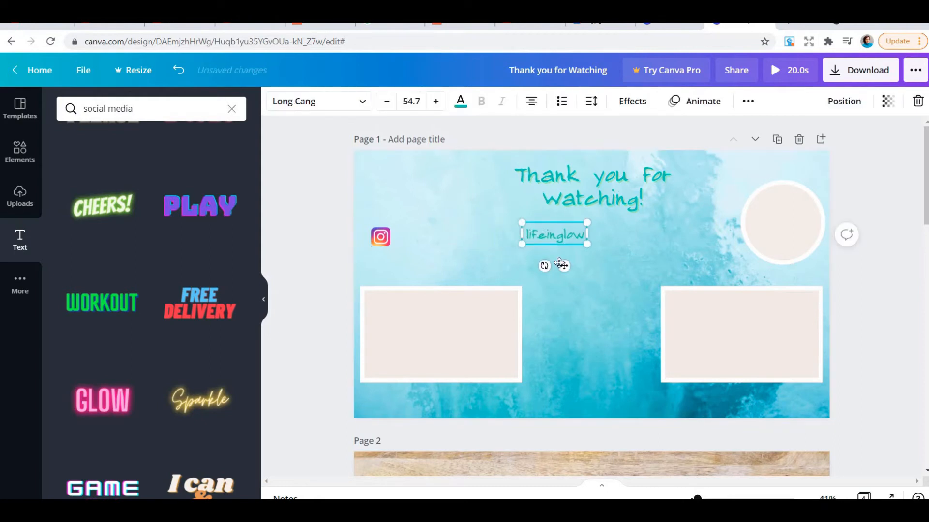
pyautogui.moveTo(561, 265); pyautogui.dragTo(434, 268)
# Step: Recolour the "lifeinglow" and "watch next!" texts orange
pyautogui.click(582, 257)
pyautogui.click(433, 238)
pyautogui.click(460, 101)
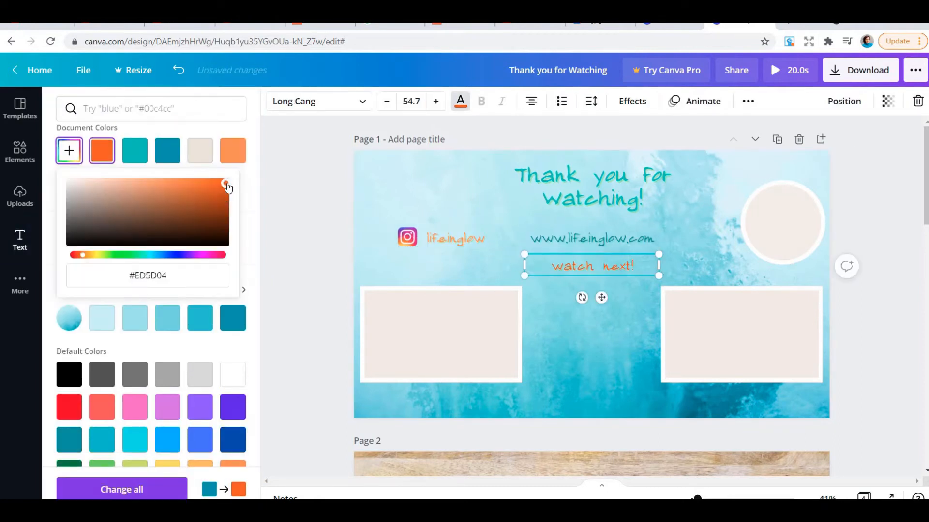
pyautogui.click(441, 364)
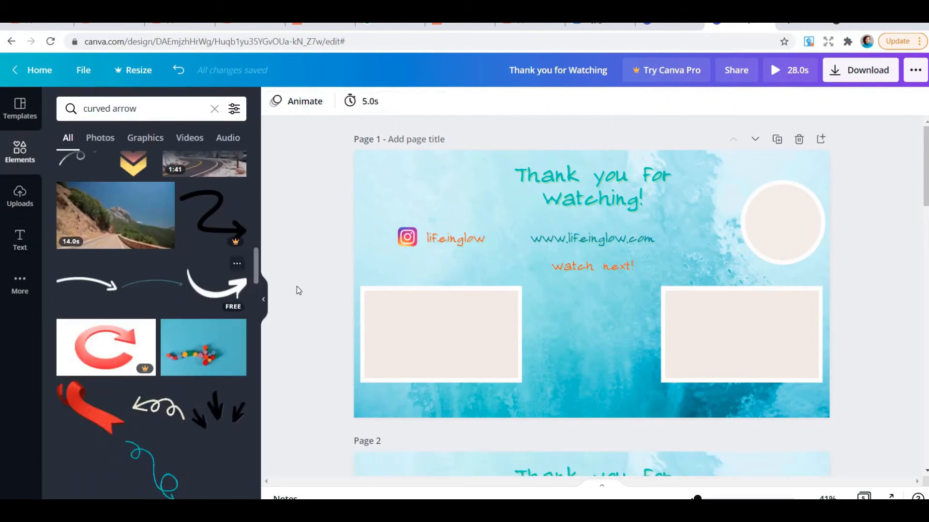
# Step: Place a curved arrow pointing at the right video box and colour it dark teal
pyautogui.moveTo(296, 290); pyautogui.dragTo(624, 290)
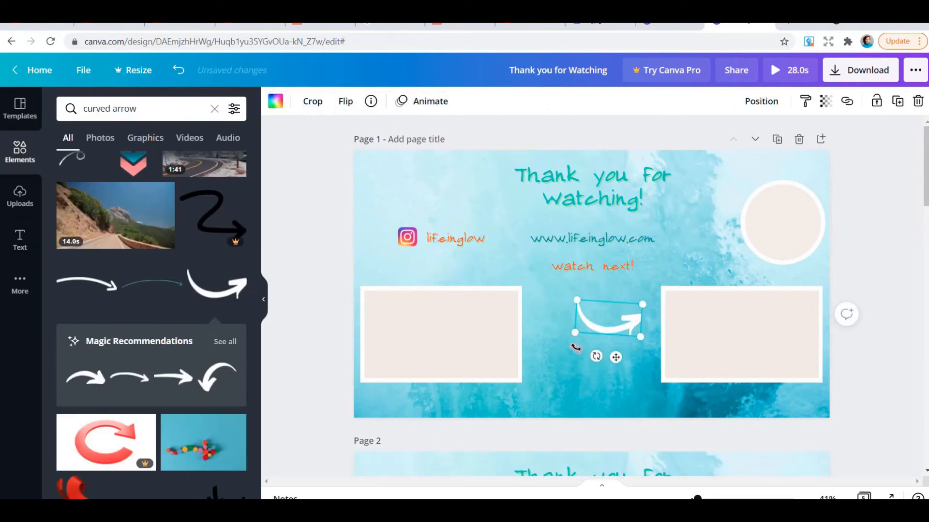
pyautogui.moveTo(594, 356); pyautogui.dragTo(614, 340)
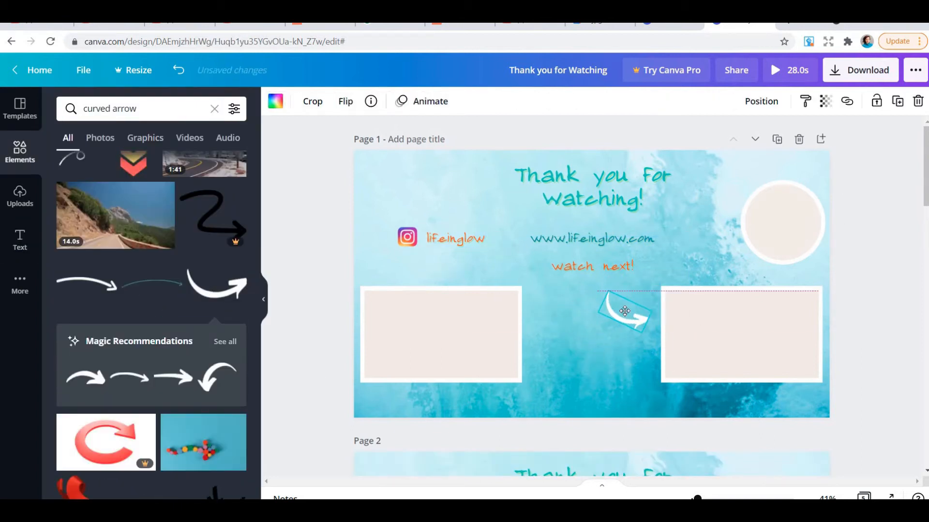
pyautogui.click(275, 101)
pyautogui.click(168, 165)
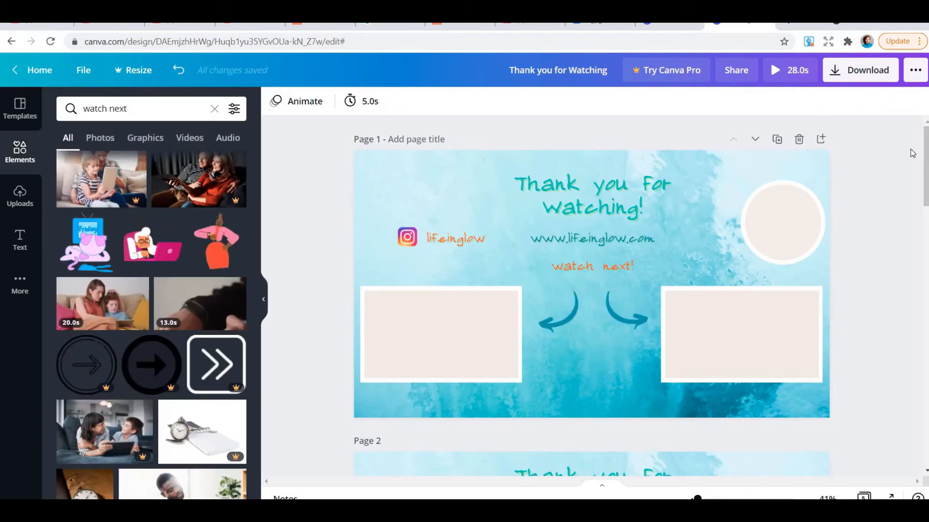
# Step: Move the round Life in Glow logo between the two video boxes, below the curved arrows
pyautogui.click(612, 314)
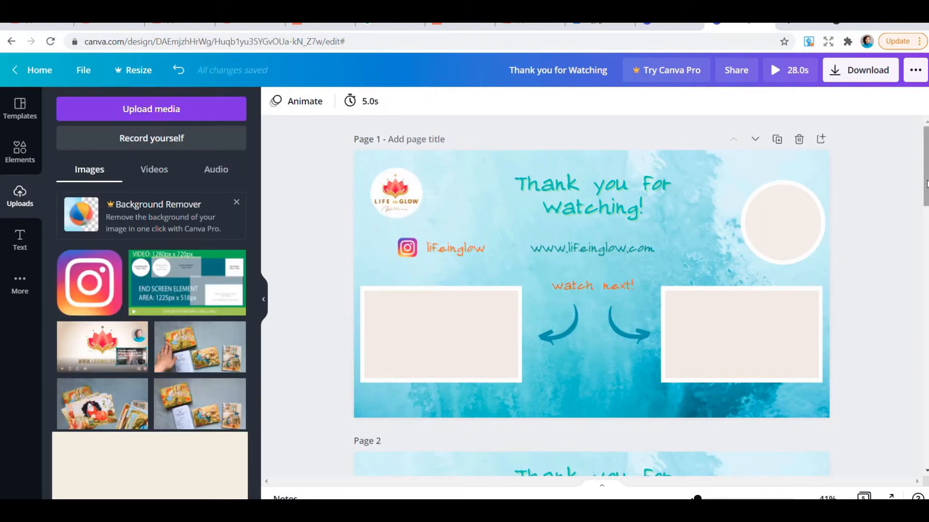
pyautogui.moveTo(404, 197); pyautogui.dragTo(599, 377)
pyautogui.click(876, 251)
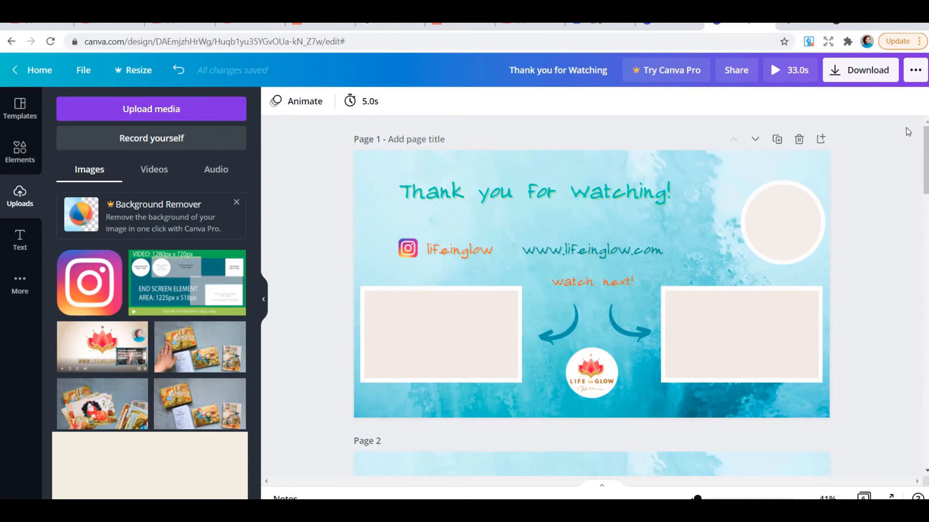
# Step: Download only page 1 of the design as a PNG file
pyautogui.click(860, 70)
pyautogui.click(904, 206)
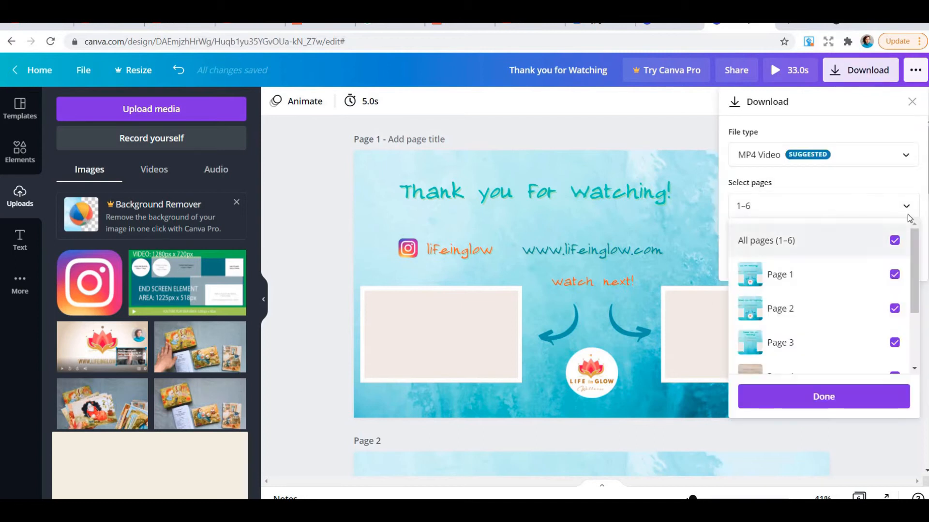
pyautogui.click(894, 240)
pyautogui.click(839, 154)
pyautogui.click(754, 69)
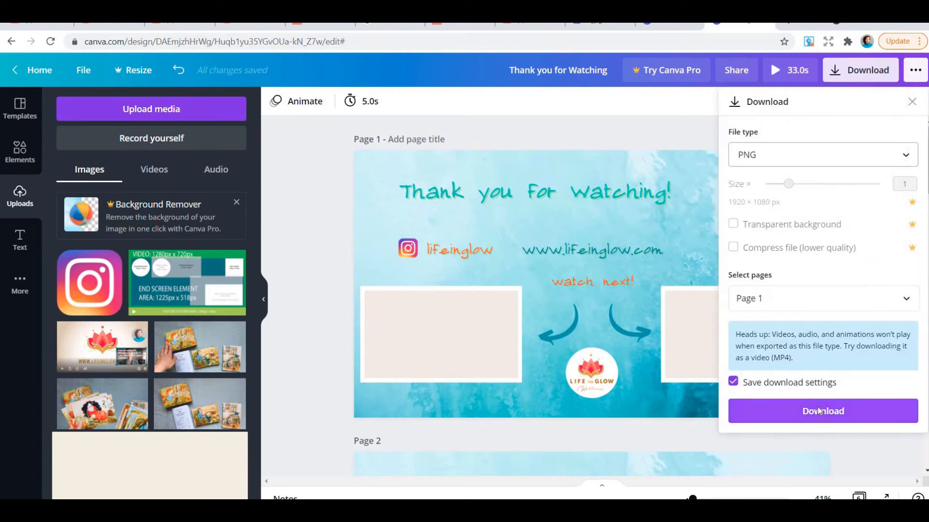
pyautogui.click(823, 410)
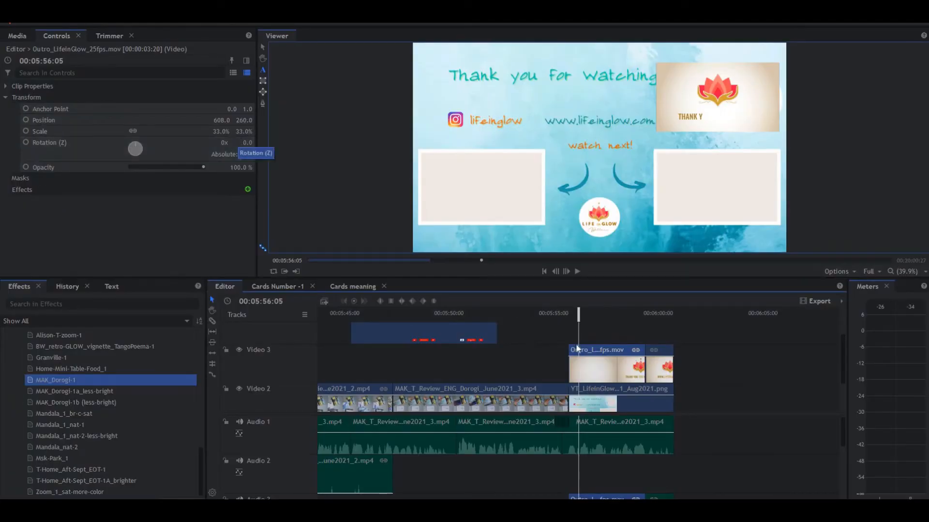
# Step: In the video editor, set the vertical position of the Outro_LifeinGlow_25fps.mov clip to -214, over the right video box, and play the result
pyautogui.doubleClick(580, 351)
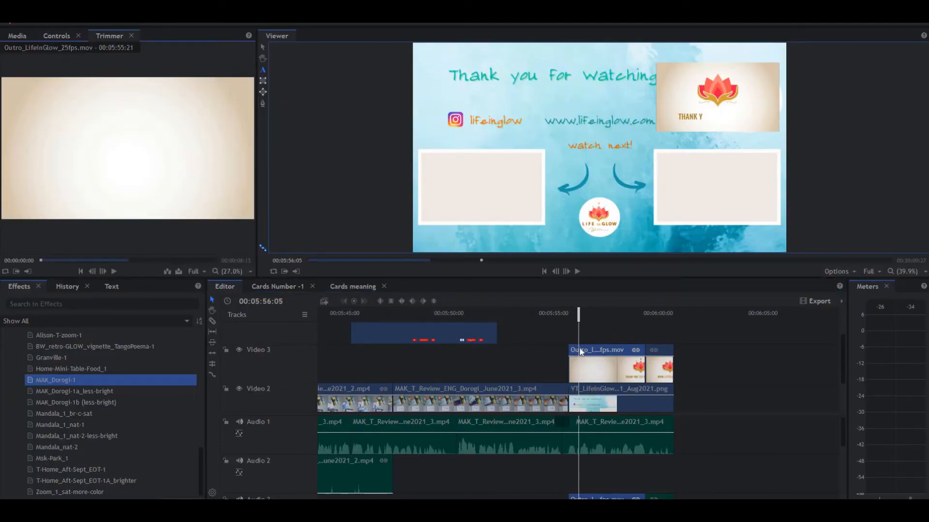
pyautogui.click(57, 38)
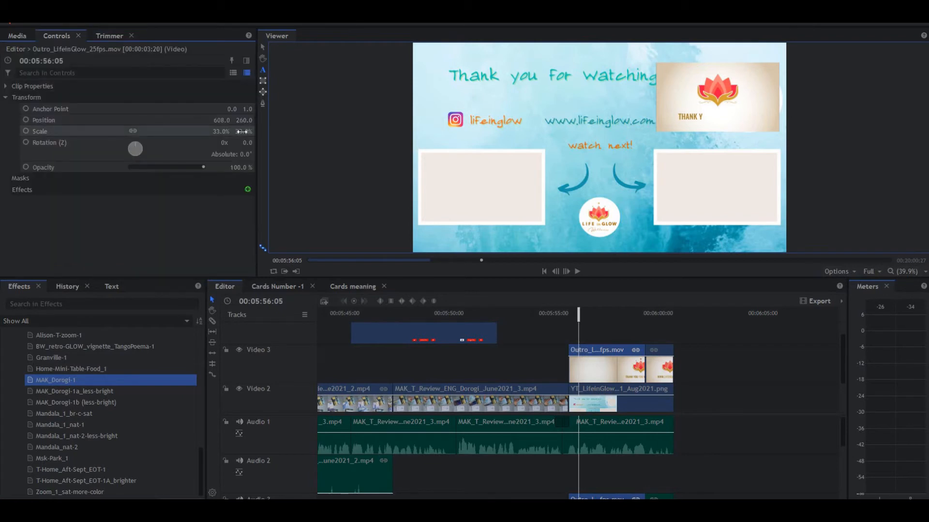
pyautogui.moveTo(242, 123); pyautogui.dragTo(38, 121)
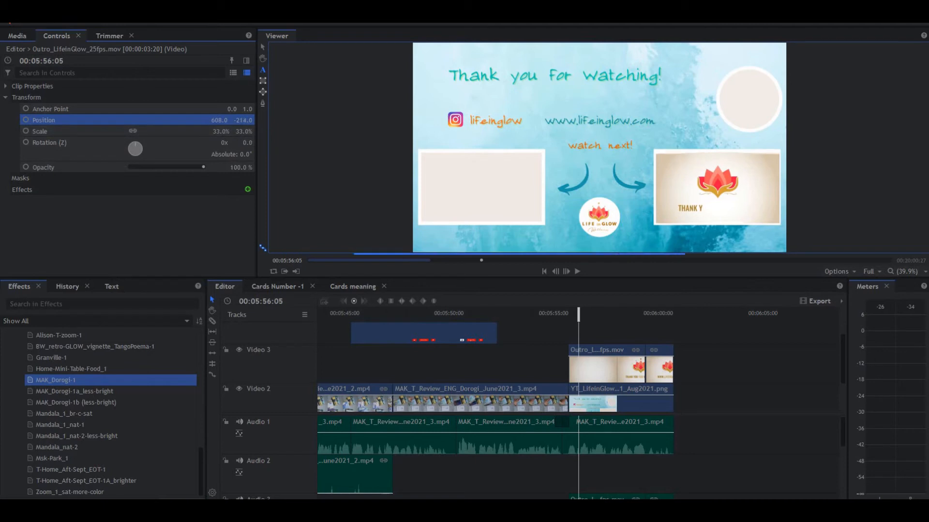
pyautogui.press('space')
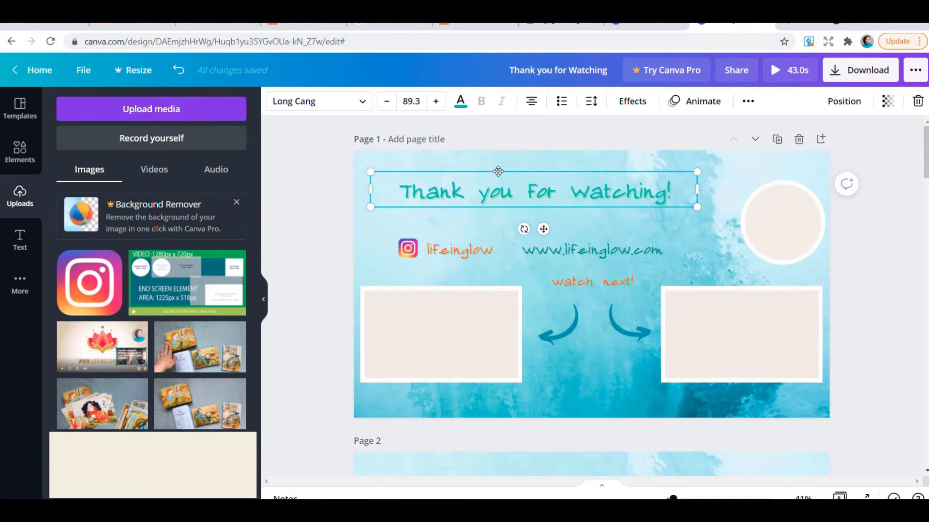
# Step: In Canva, delete page 1's "Thank you for Watching!" heading and move the "lifeinglow" text and Instagram icon directly above the website address
pyautogui.press('Delete')
pyautogui.click(587, 205)
pyautogui.press('Delete')
pyautogui.moveTo(457, 248); pyautogui.dragTo(615, 214)
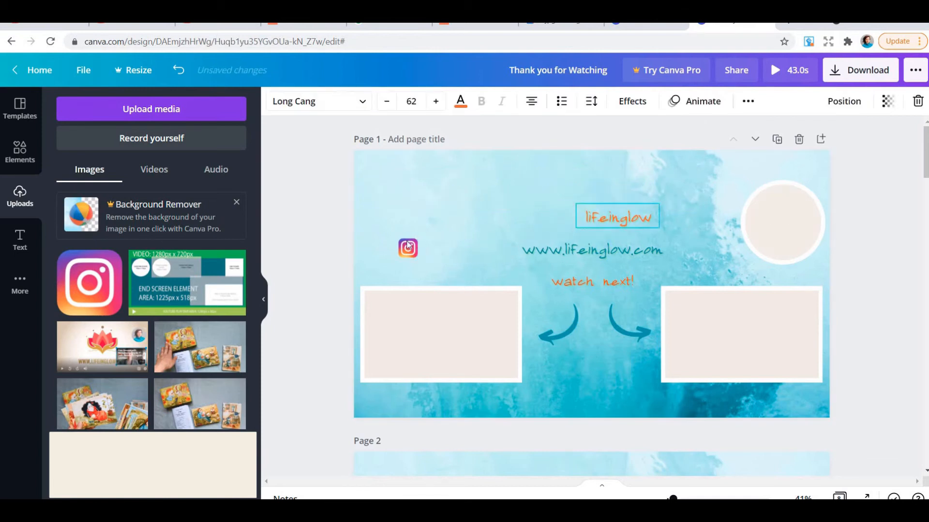
pyautogui.moveTo(408, 247); pyautogui.dragTo(567, 216)
# Step: Duplicate the left video placeholder's beige rectangle and white frame, place the copies above, and return the original rectangle to its frame
pyautogui.click(448, 305)
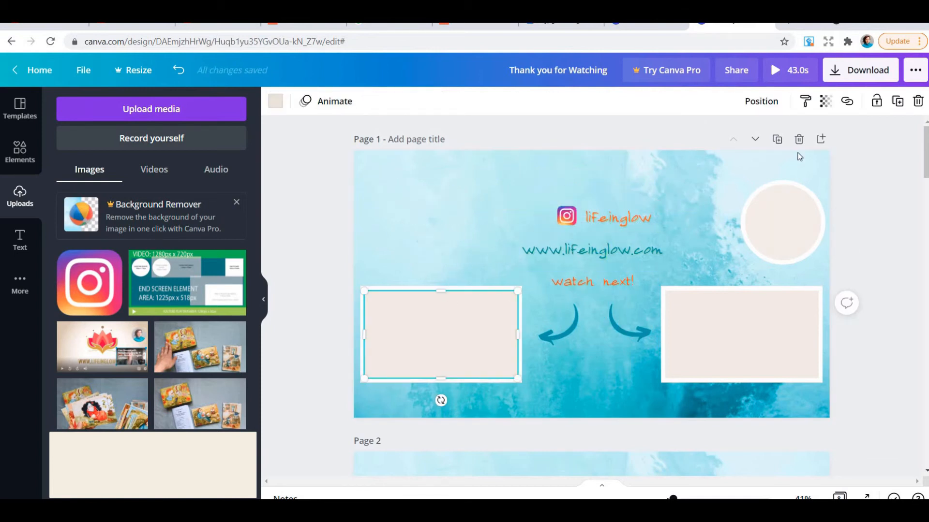
pyautogui.click(897, 101)
pyautogui.moveTo(488, 329); pyautogui.dragTo(488, 231)
pyautogui.click(521, 310)
pyautogui.moveTo(442, 334); pyautogui.dragTo(525, 349)
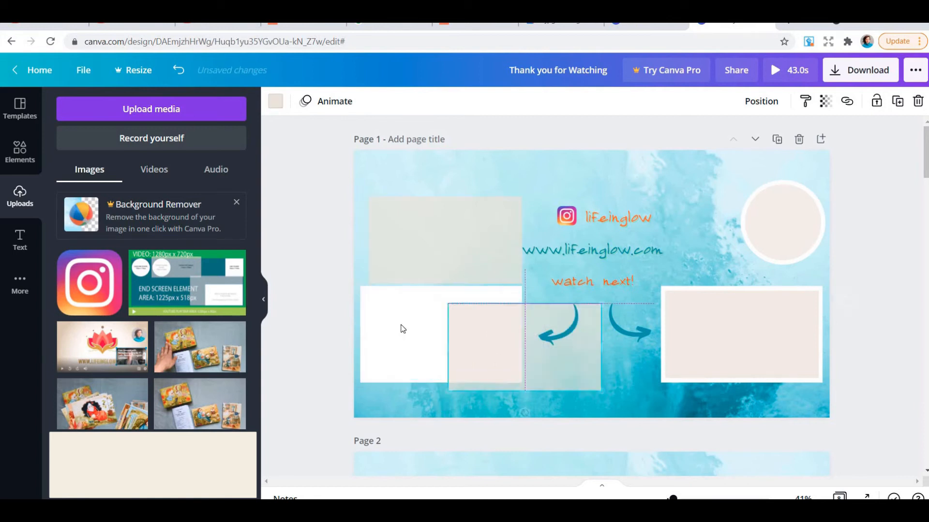
pyautogui.click(402, 327)
pyautogui.click(897, 101)
pyautogui.moveTo(442, 324); pyautogui.dragTo(437, 209)
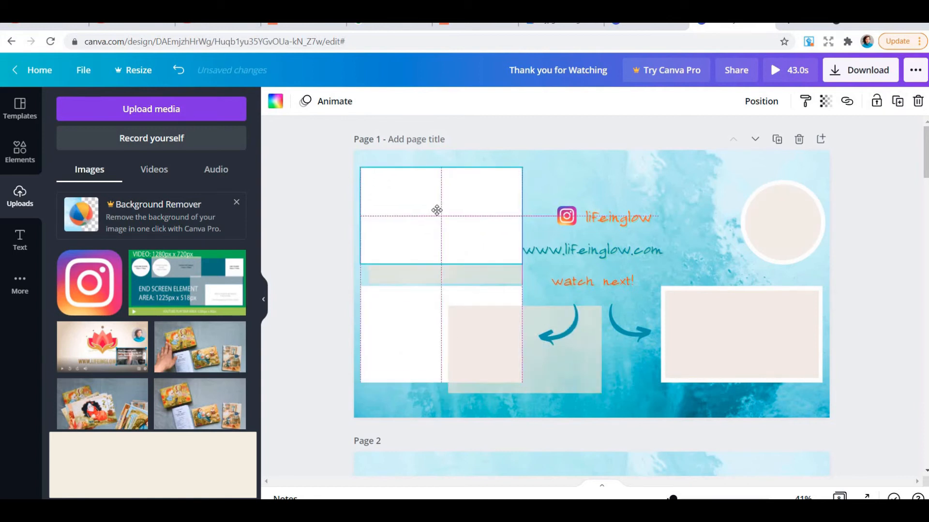
pyautogui.moveTo(496, 343); pyautogui.dragTo(415, 334)
# Step: Layer the copied beige rectangle in front of its white frame and centre it inside
pyautogui.moveTo(427, 276); pyautogui.dragTo(427, 266)
pyautogui.rightClick(426, 267)
pyautogui.click(462, 389)
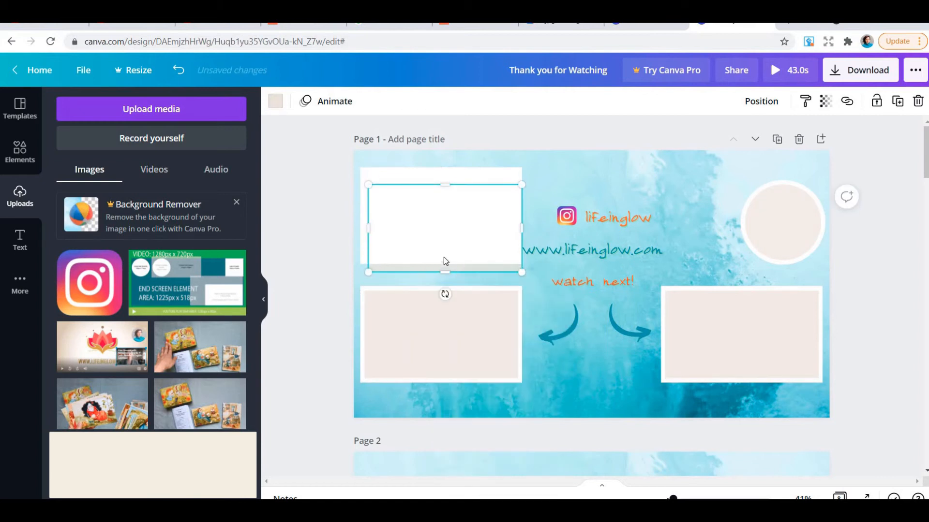
pyautogui.rightClick(445, 243)
pyautogui.click(464, 336)
pyautogui.rightClick(436, 210)
pyautogui.click(481, 312)
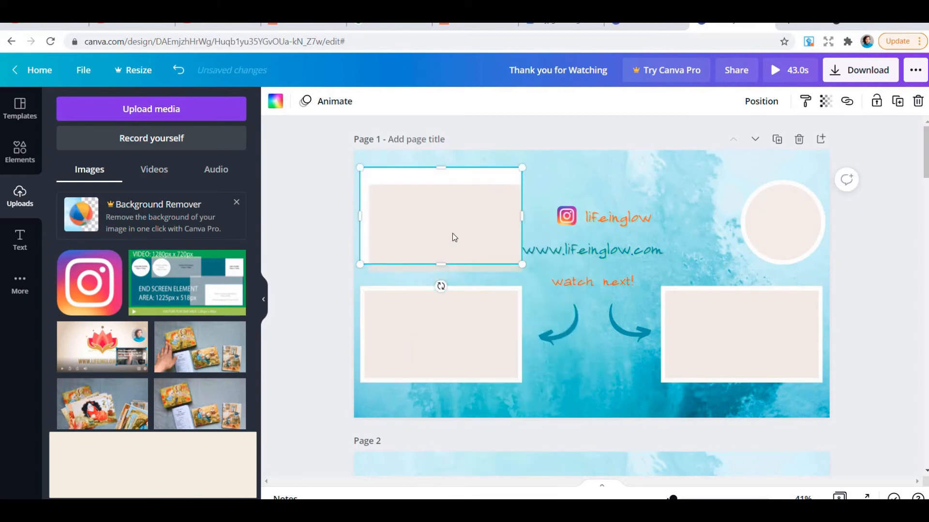
pyautogui.moveTo(452, 234); pyautogui.dragTo(447, 221)
pyautogui.click(621, 184)
# Step: Shift the website address, "lifeinglow" text and Instagram icon toward the round placeholder, with the handle above the address
pyautogui.moveTo(561, 263); pyautogui.dragTo(636, 213)
pyautogui.moveTo(572, 215); pyautogui.dragTo(631, 205)
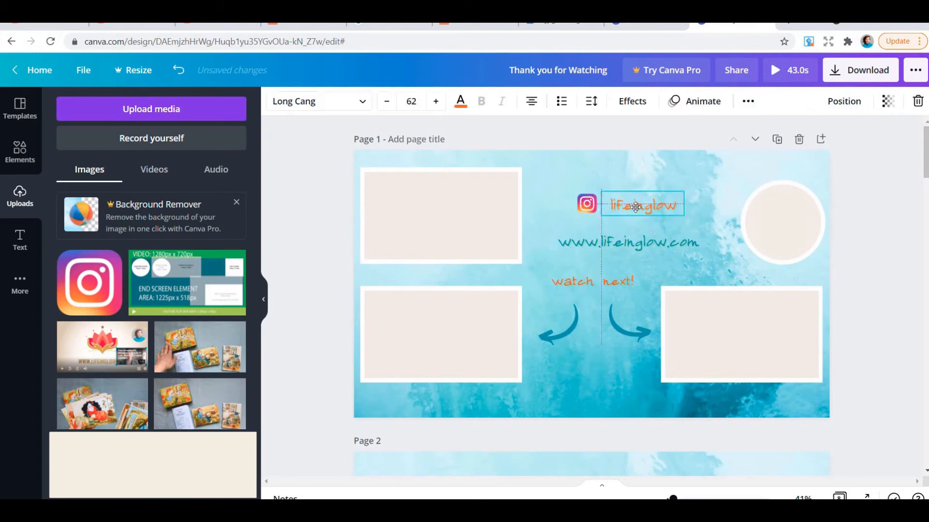
pyautogui.moveTo(610, 240); pyautogui.dragTo(609, 234)
pyautogui.click(886, 179)
# Step: Try to reposition, rotate and shrink the right curved arrow so that it points at the new upper video box
pyautogui.moveTo(630, 329); pyautogui.dragTo(550, 260)
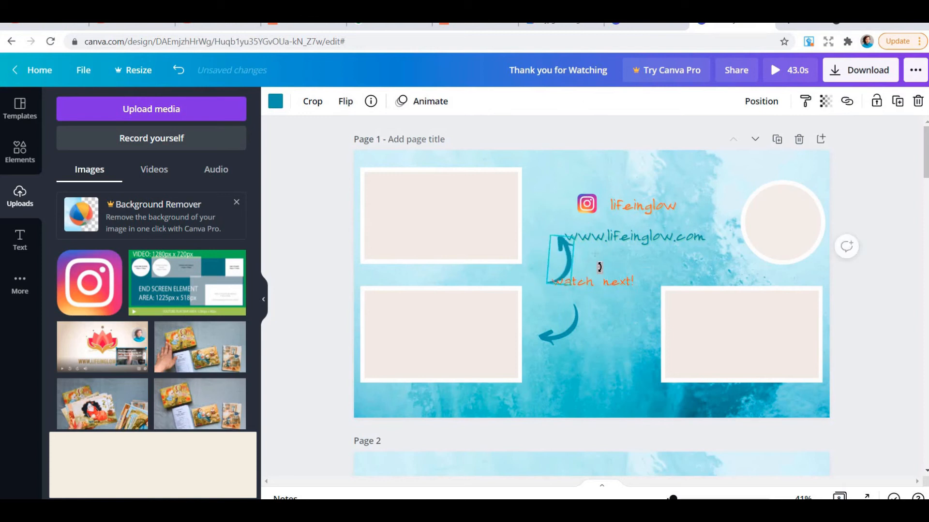
pyautogui.moveTo(559, 252); pyautogui.dragTo(555, 247)
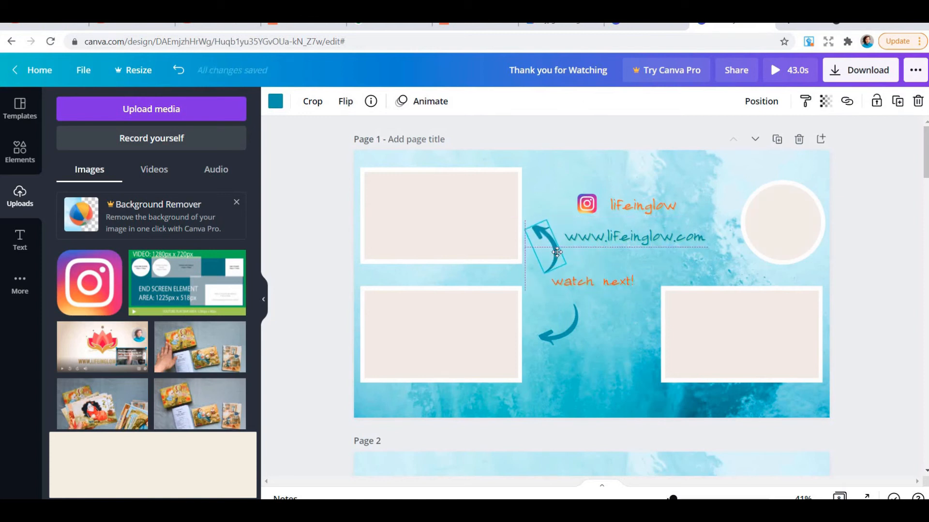
pyautogui.moveTo(550, 256)
pyautogui.mouseDown()
pyautogui.moveTo(552, 329)
pyautogui.moveTo(551, 318)
pyautogui.moveTo(536, 325)
pyautogui.moveTo(544, 271)
pyautogui.mouseUp()
pyautogui.click(548, 269)
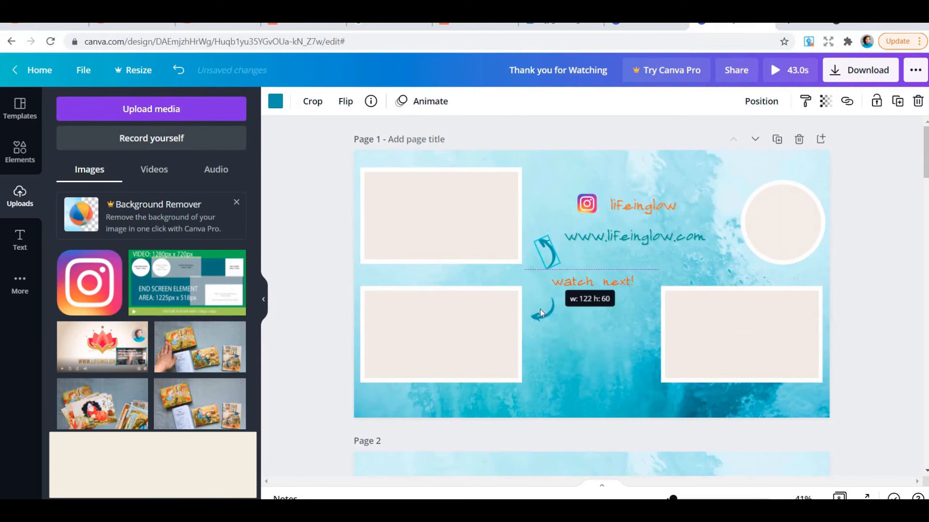
# Step: Replace the upper curved arrow with a flipped duplicate of the lower arrow, pointing at the upper video box
pyautogui.click(542, 312)
pyautogui.moveTo(533, 322); pyautogui.dragTo(600, 213)
pyautogui.click(547, 252)
pyautogui.press('Delete')
pyautogui.click(543, 317)
pyautogui.hotkey('ctrl', 'd')
pyautogui.click(346, 101)
pyautogui.click(386, 133)
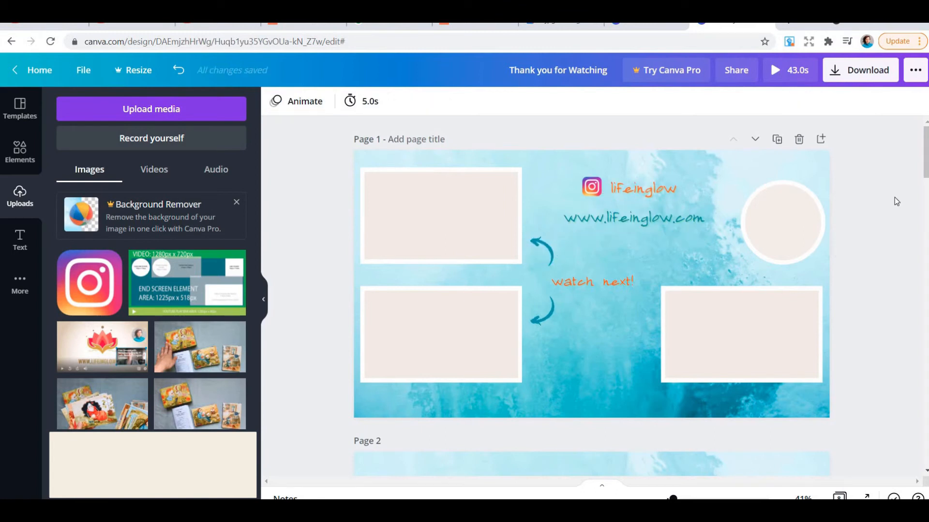
# Step: Place the uploaded end screen template image across page 1, make it semi-transparent and send it behind the other elements
pyautogui.click(186, 283)
pyautogui.moveTo(822, 429); pyautogui.dragTo(830, 419)
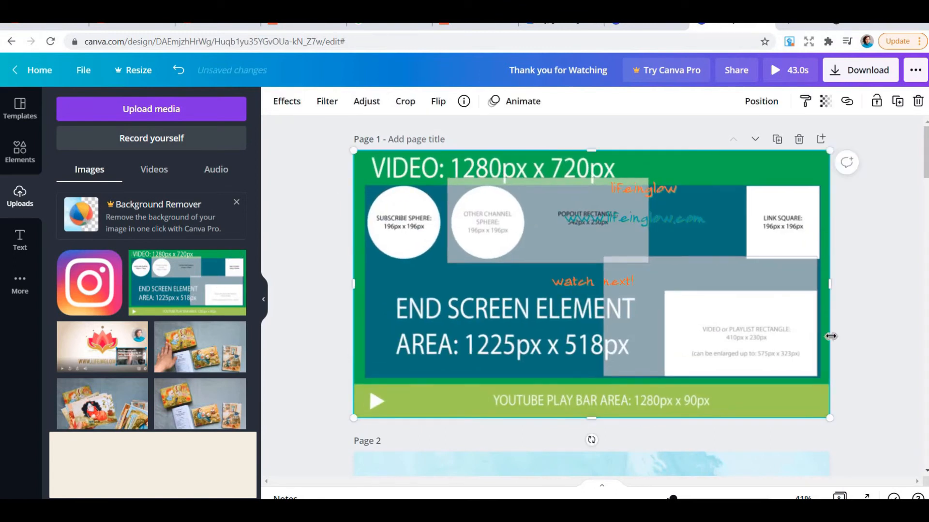
pyautogui.click(825, 101)
pyautogui.moveTo(774, 137); pyautogui.dragTo(730, 137)
pyautogui.rightClick(707, 249)
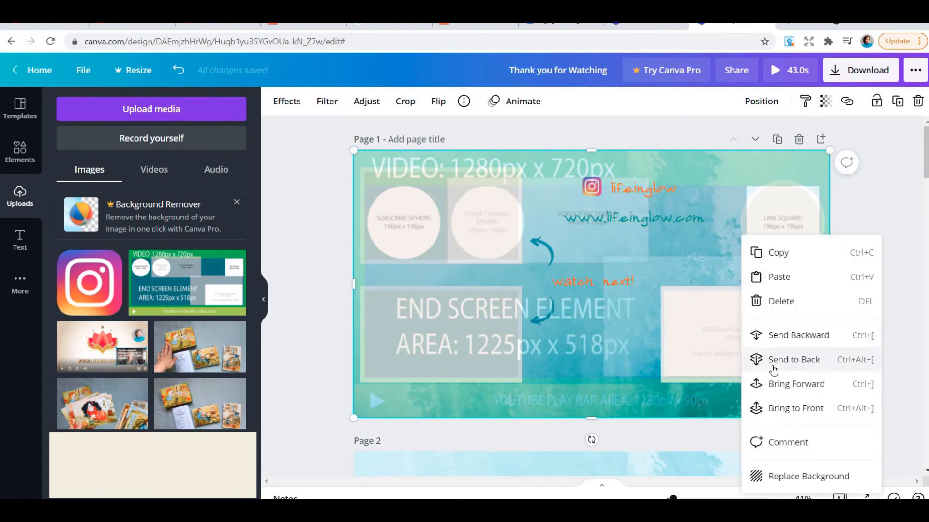
pyautogui.click(759, 372)
# Step: Move the upper video placeholder down into the template's end screen element area and remove the template image
pyautogui.moveTo(440, 218)
pyautogui.mouseDown()
pyautogui.moveTo(458, 240)
pyautogui.moveTo(443, 232)
pyautogui.mouseUp()
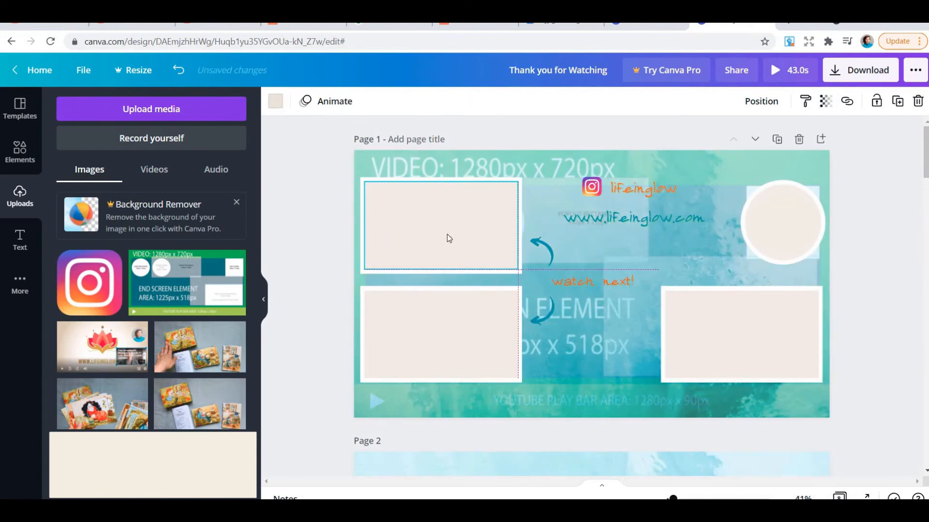
pyautogui.click(655, 251)
pyautogui.doubleClick(686, 173)
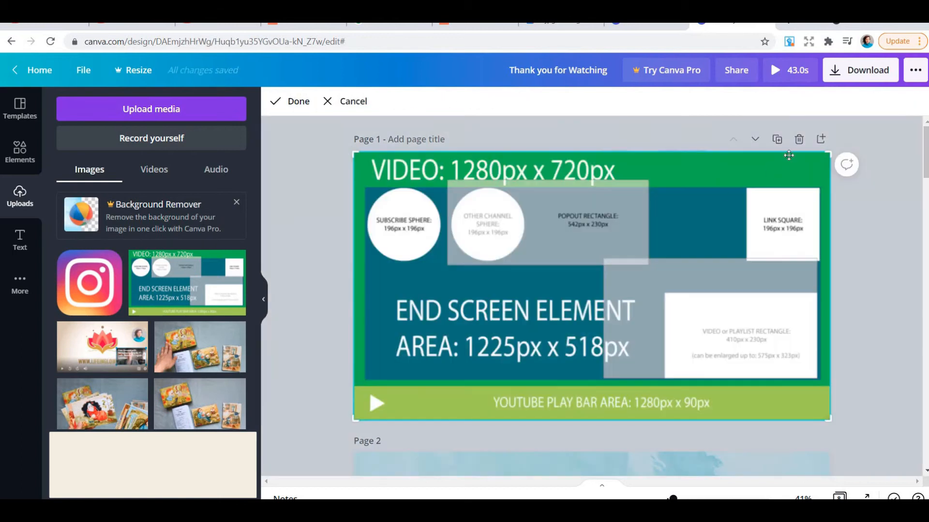
# Step: Enlarge the two curved arrows to about 181 x 90 and place them between the stacked video boxes and the "watch next!" text
pyautogui.click(545, 314)
pyautogui.moveTo(533, 297); pyautogui.dragTo(549, 296)
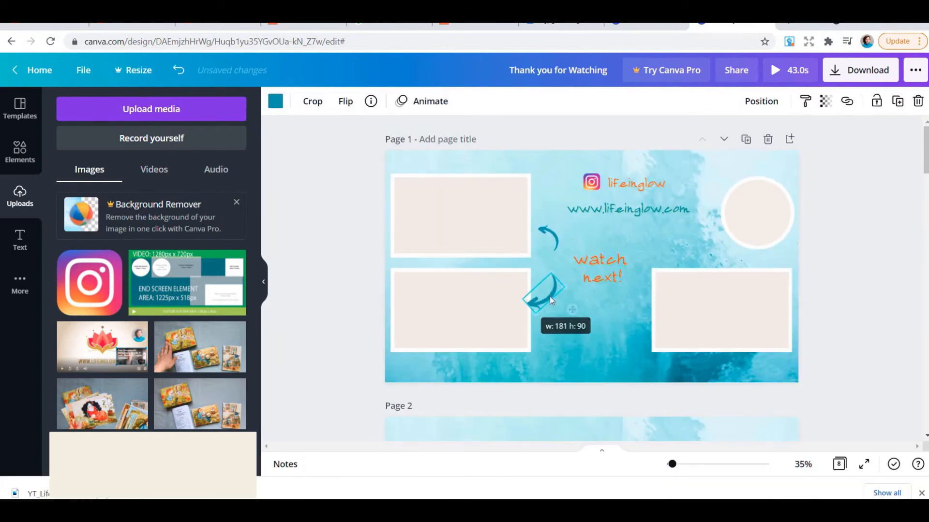
pyautogui.click(562, 252)
pyautogui.moveTo(564, 242); pyautogui.dragTo(578, 244)
pyautogui.click(562, 314)
pyautogui.moveTo(546, 323); pyautogui.dragTo(549, 327)
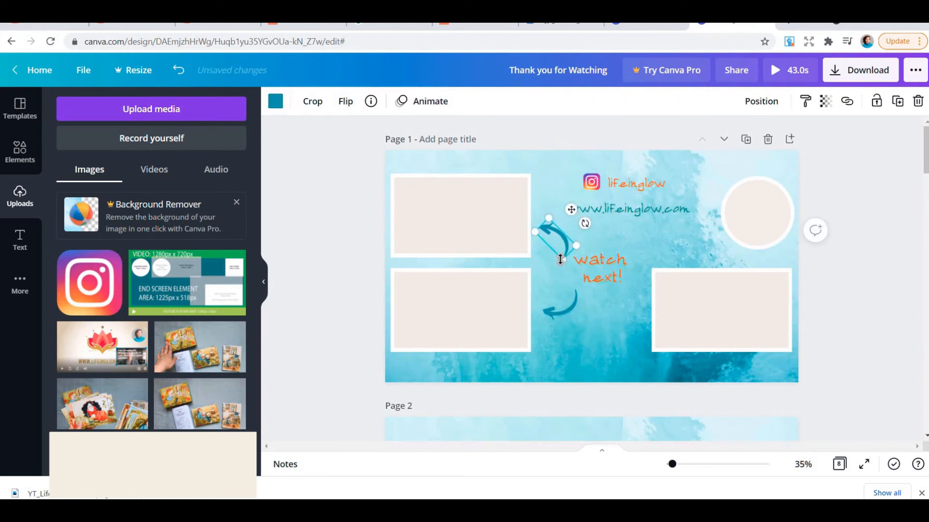
pyautogui.click(573, 254)
# Step: Download page 1 of the three-video end screen as a PNG file
pyautogui.click(860, 70)
pyautogui.click(882, 157)
pyautogui.click(881, 168)
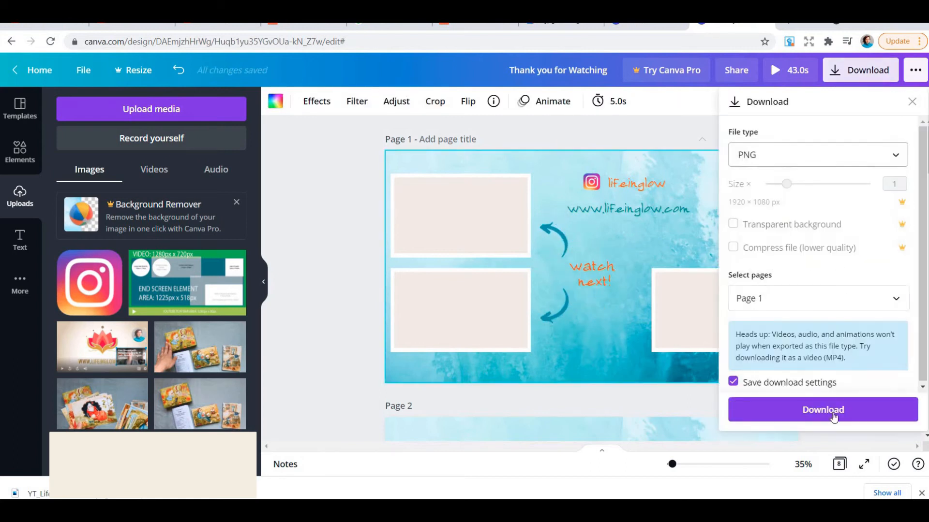
pyautogui.click(822, 410)
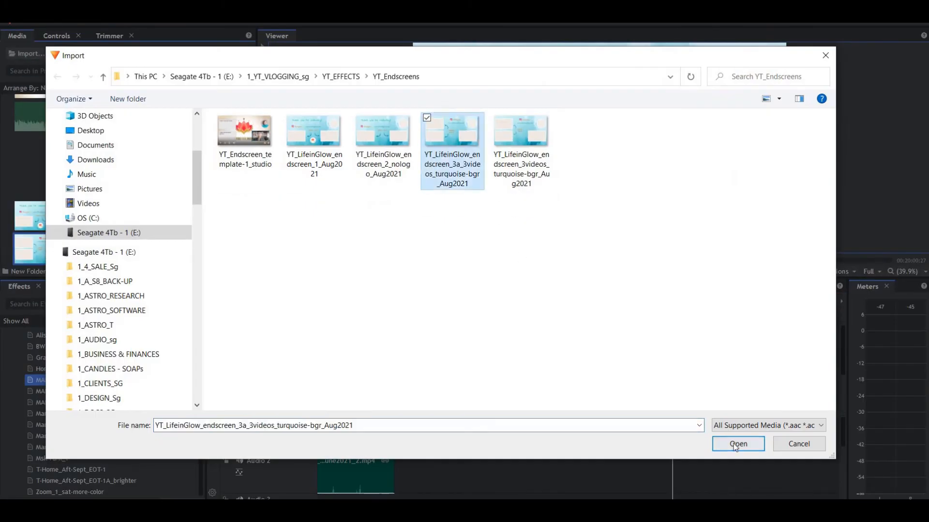
# Step: Import YT_LifeinGlow_endscreen_3a_3videos_turquoise-bgr_Aug2021 into the video editor's media
pyautogui.click(737, 444)
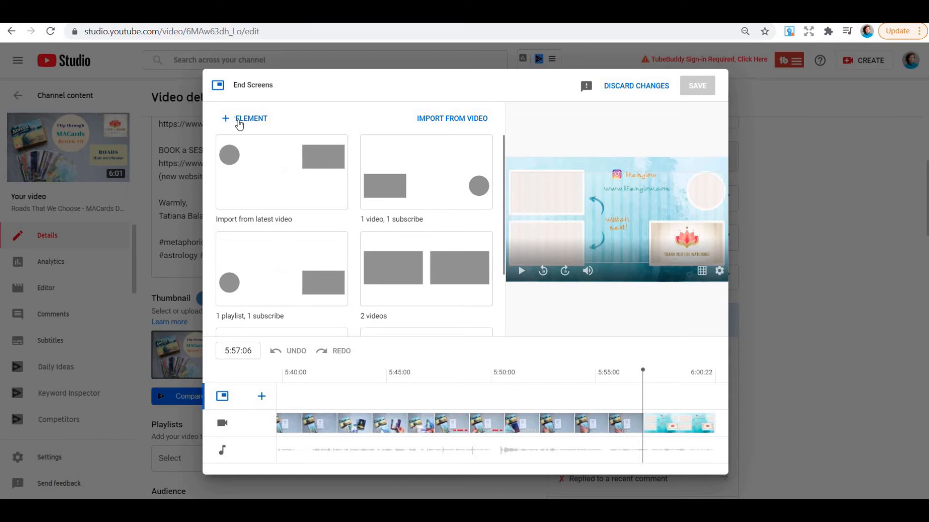
# Step: In YouTube Studio's end screen editor, add a video element over the upper placeholder and set it to Best for viewer
pyautogui.click(238, 120)
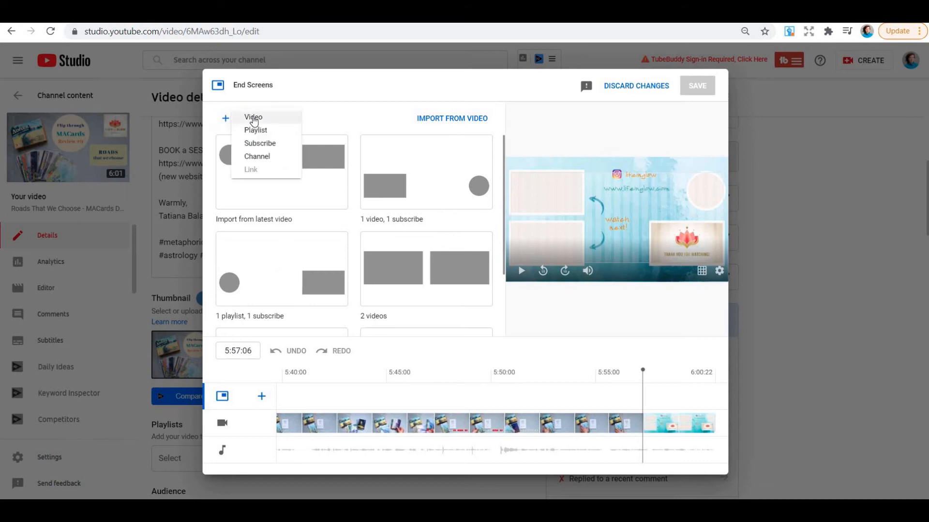
pyautogui.click(254, 117)
pyautogui.click(275, 222)
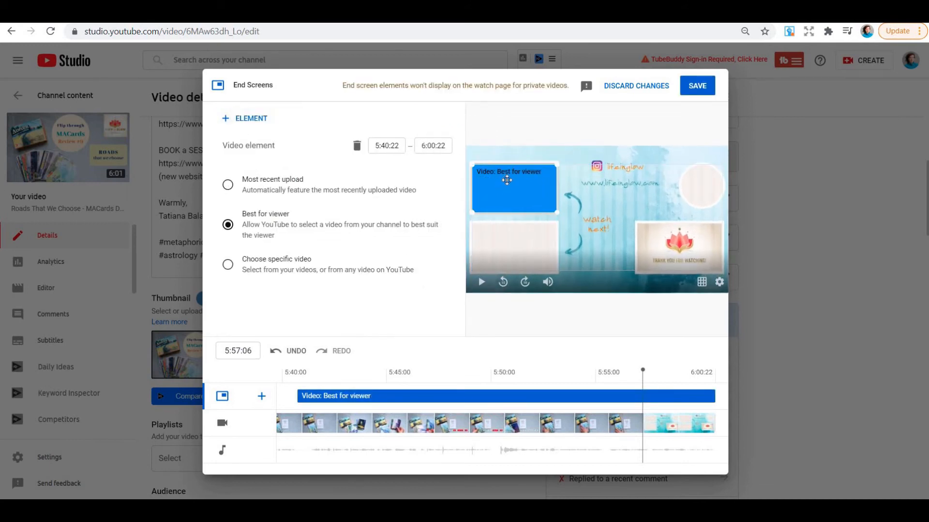
pyautogui.press('Up')
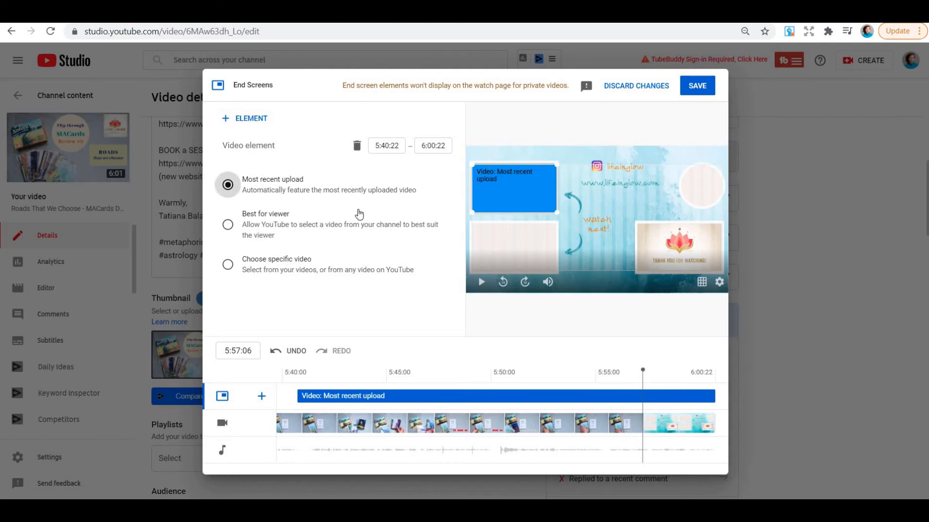
pyautogui.click(382, 214)
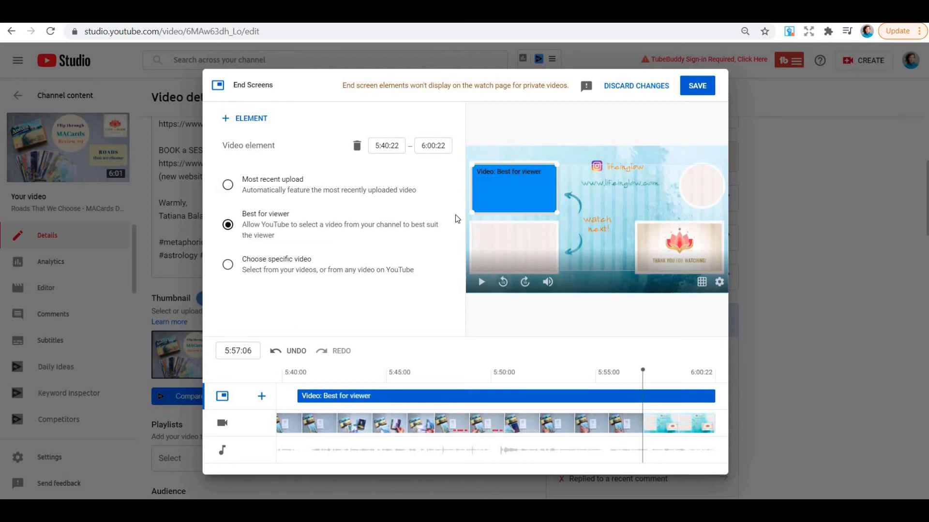
# Step: Add a second video element using the specific video "Free Session - MACards Review #7", found by searching "personal", over the lower-left placeholder
pyautogui.click(246, 119)
pyautogui.click(258, 120)
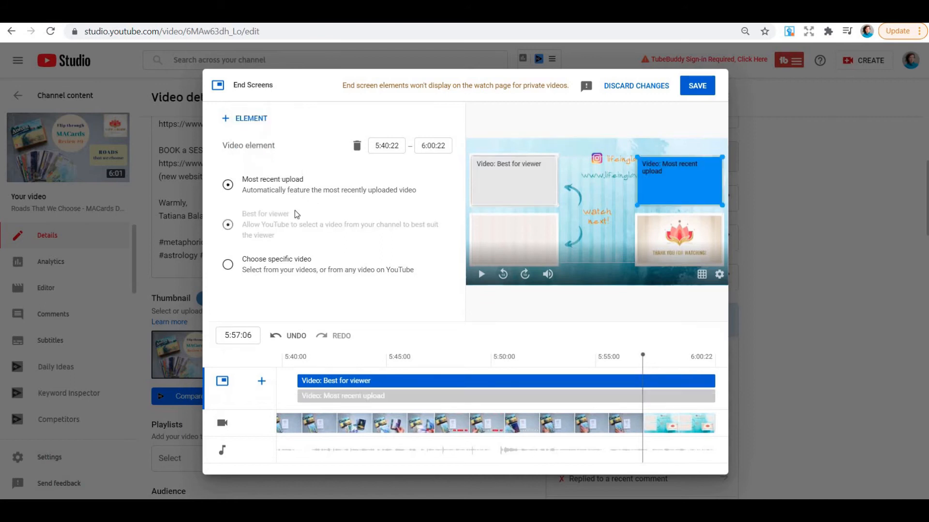
pyautogui.click(275, 267)
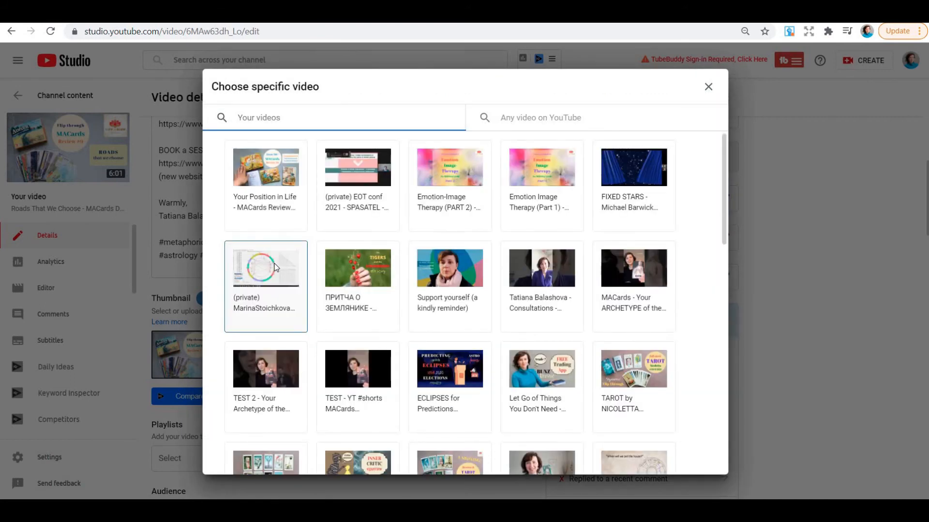
pyautogui.write('personal')
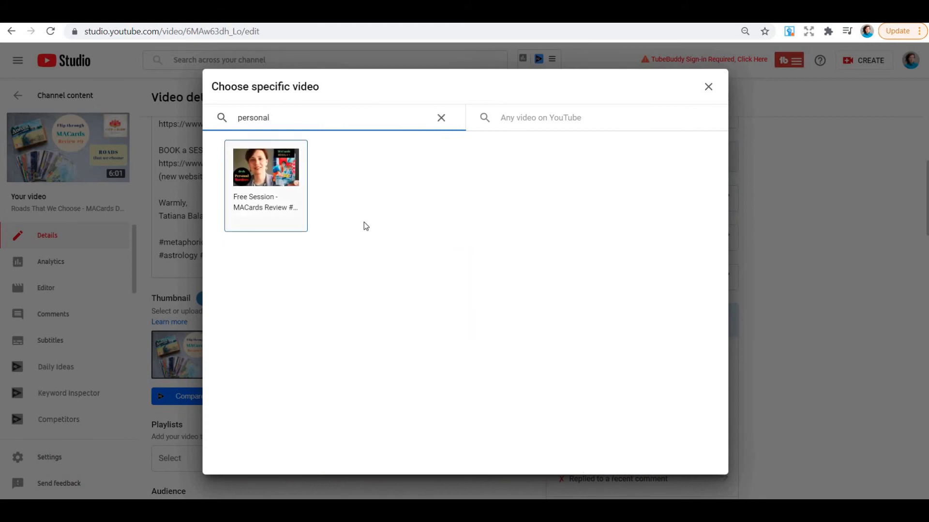
pyautogui.click(266, 188)
pyautogui.moveTo(510, 259); pyautogui.dragTo(509, 255)
# Step: Set the Best for viewer element to start at 5:46:02 and preview the end screen from about 5:40:13
pyautogui.click(502, 190)
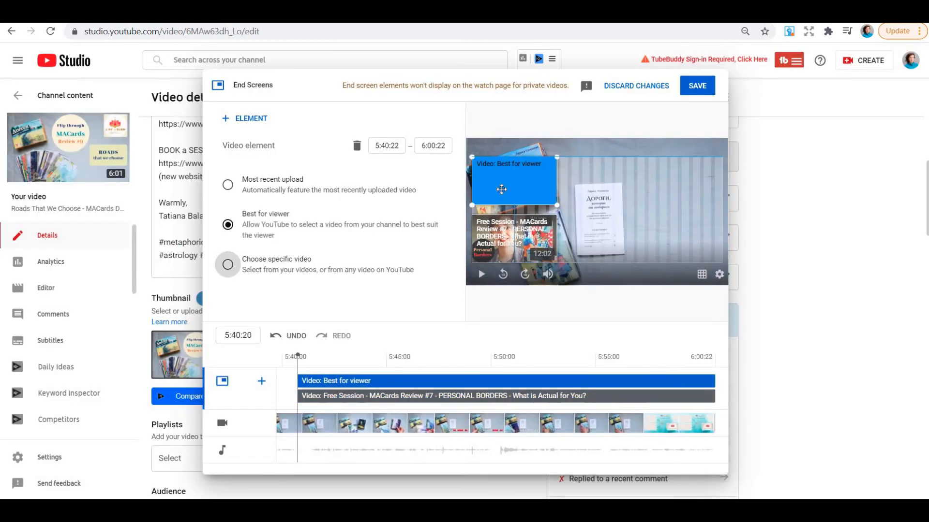
pyautogui.moveTo(297, 382); pyautogui.dragTo(408, 382)
pyautogui.click(293, 359)
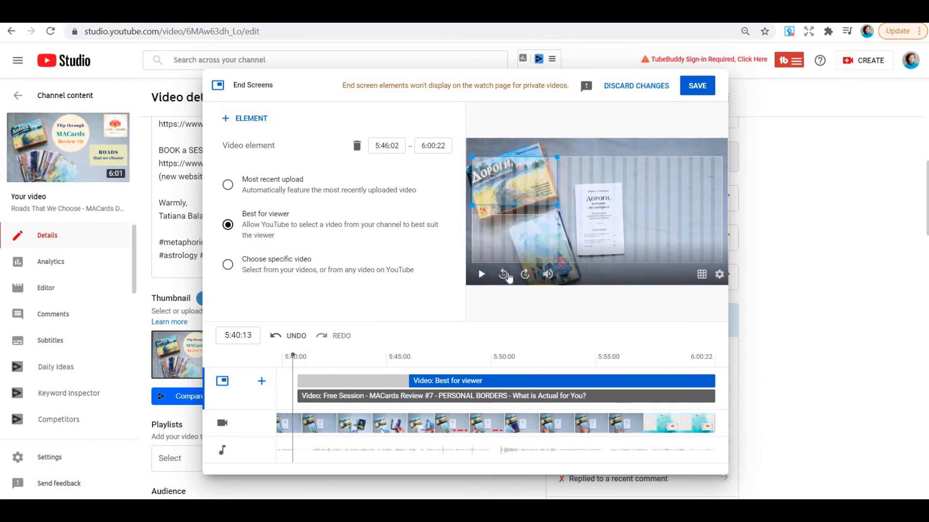
pyautogui.click(481, 274)
pyautogui.click(581, 274)
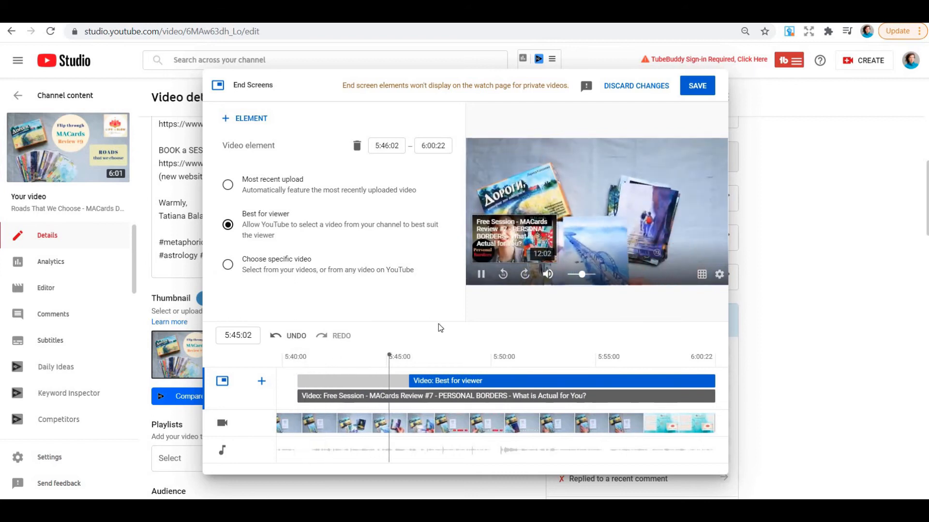
# Step: Add a Subscribe element to the end screen starting at 5:45:11 and save the end screen
pyautogui.click(244, 118)
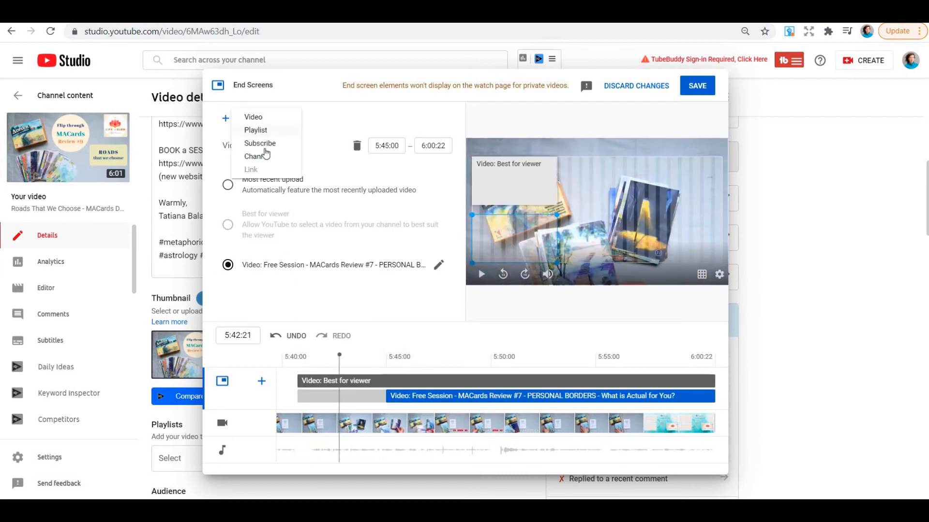
pyautogui.click(263, 145)
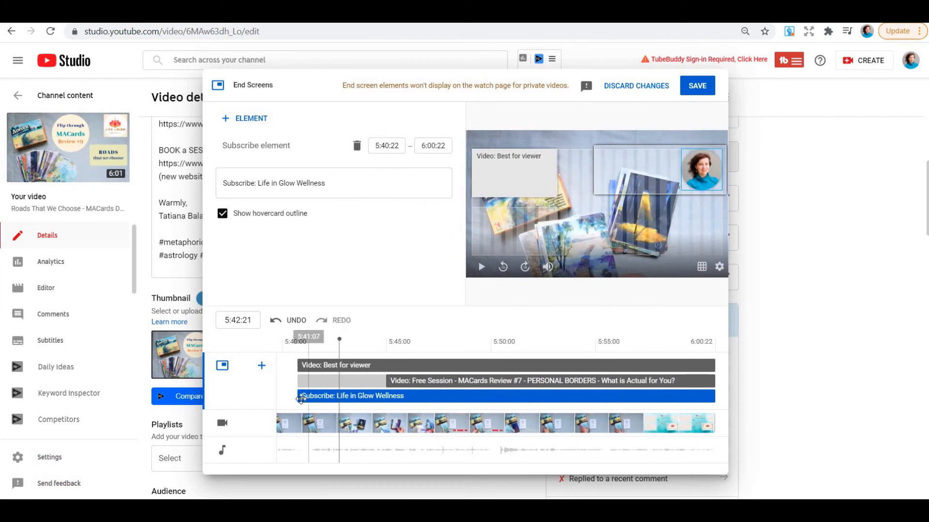
pyautogui.moveTo(301, 400); pyautogui.dragTo(423, 397)
pyautogui.click(481, 266)
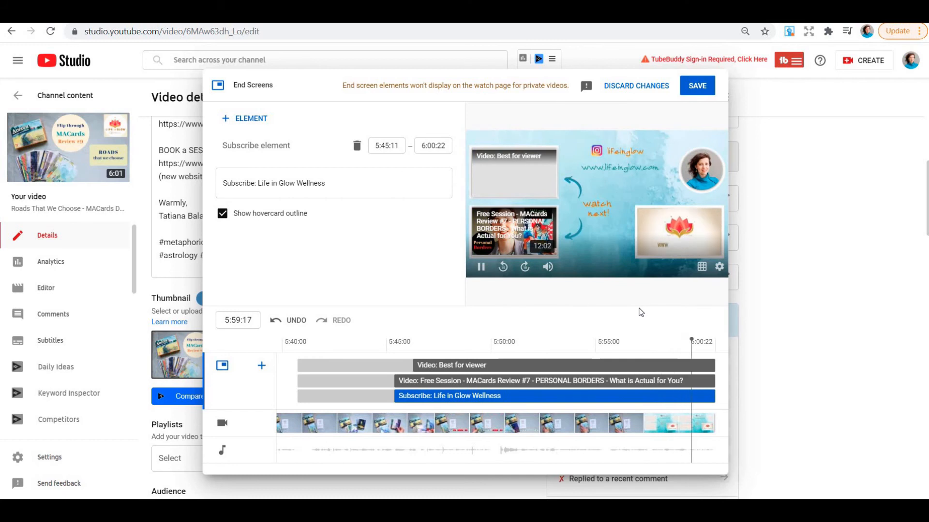
pyautogui.click(694, 92)
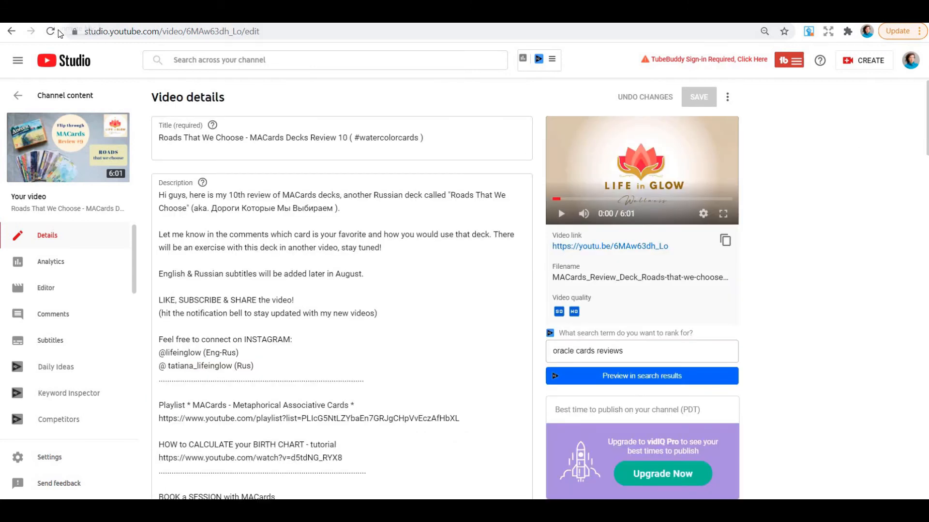
# Step: Open the video's watch page from its video link and play the ending in full screen to check the end screen
pyautogui.click(605, 249)
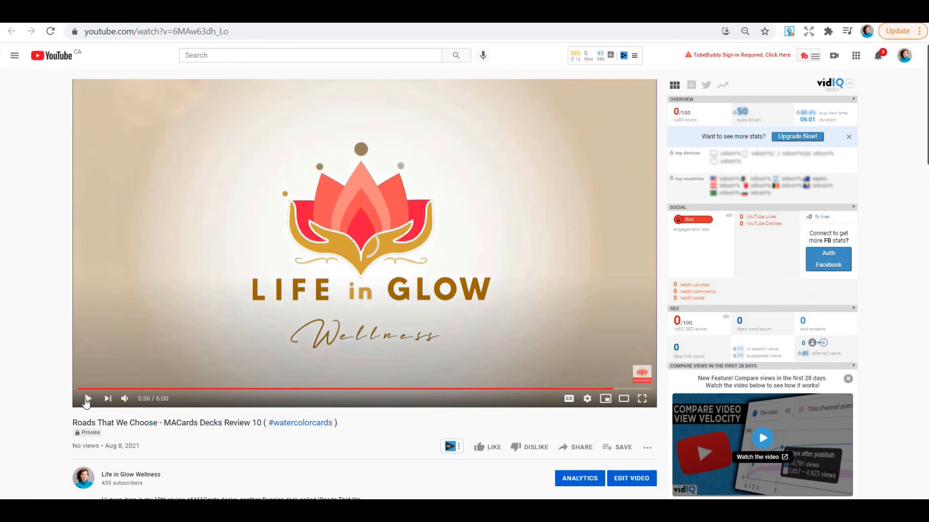
pyautogui.click(87, 399)
pyautogui.click(87, 399)
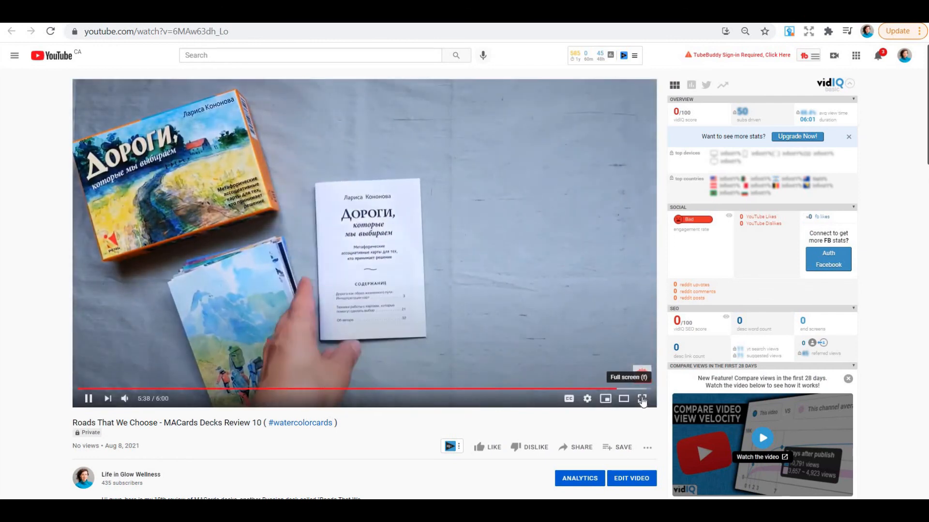
pyautogui.click(641, 398)
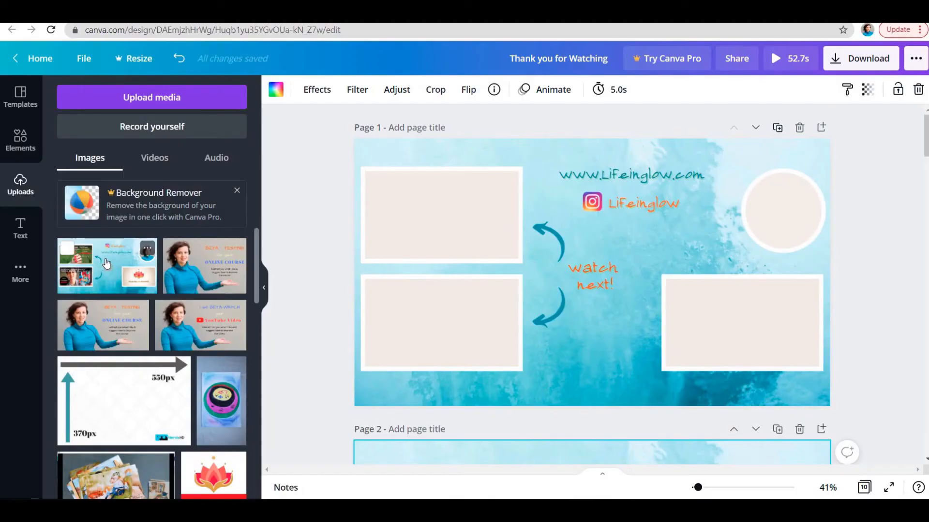
# Step: In Canva, add the uploaded end screen screenshot to page 1, set its transparency to 57 and enlarge it to cover the page
pyautogui.click(107, 266)
pyautogui.click(826, 90)
pyautogui.moveTo(783, 127); pyautogui.dragTo(753, 129)
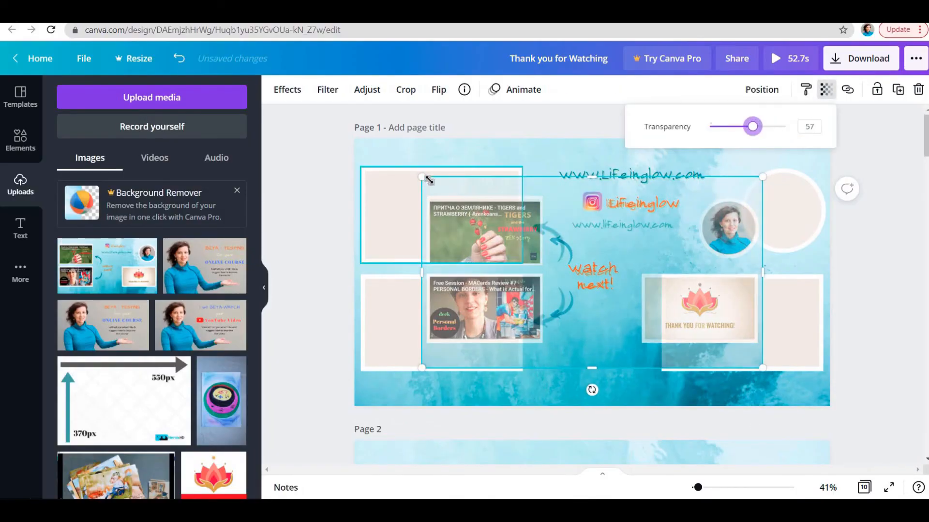
pyautogui.moveTo(421, 177); pyautogui.dragTo(374, 155)
pyautogui.moveTo(762, 369); pyautogui.dragTo(825, 410)
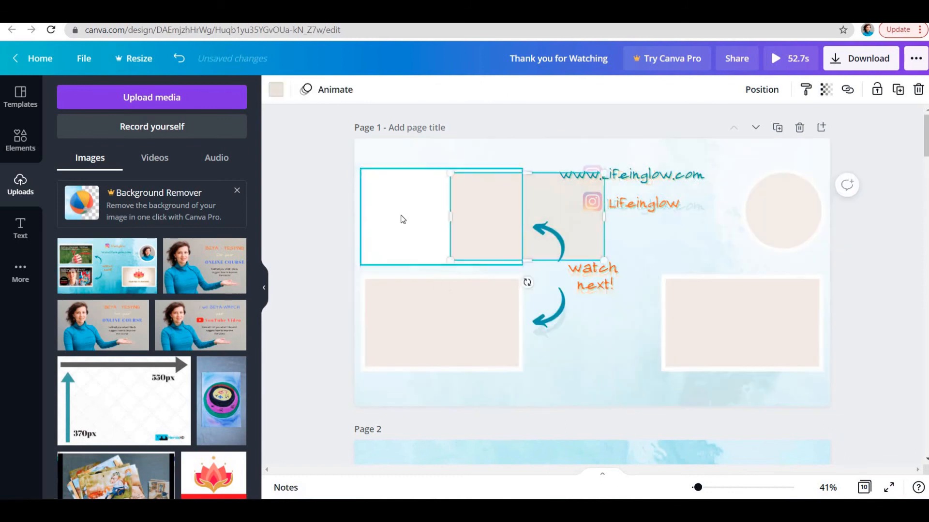
# Step: Lower the overlaid screenshot's transparency to 4 and raise it again to compare its elements with the placeholders on page 1
pyautogui.click(402, 218)
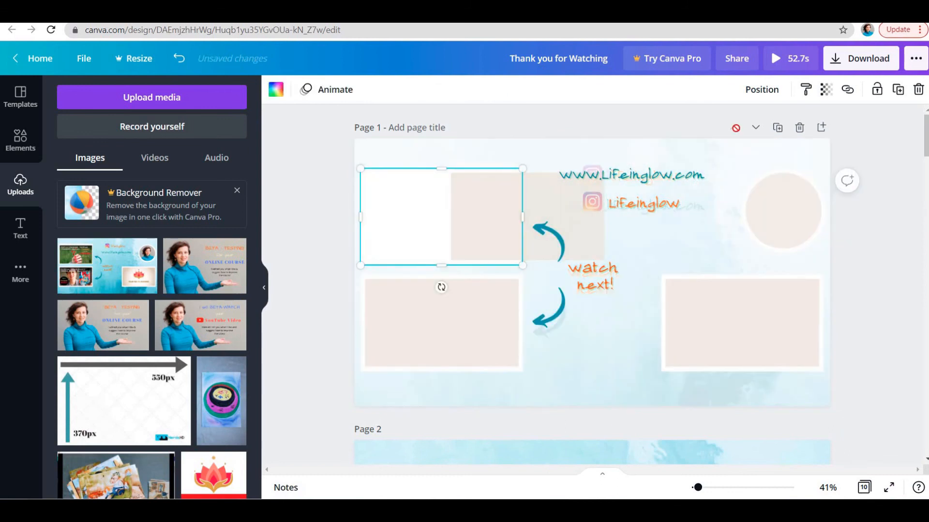
pyautogui.click(825, 92)
pyautogui.moveTo(783, 127); pyautogui.dragTo(723, 130)
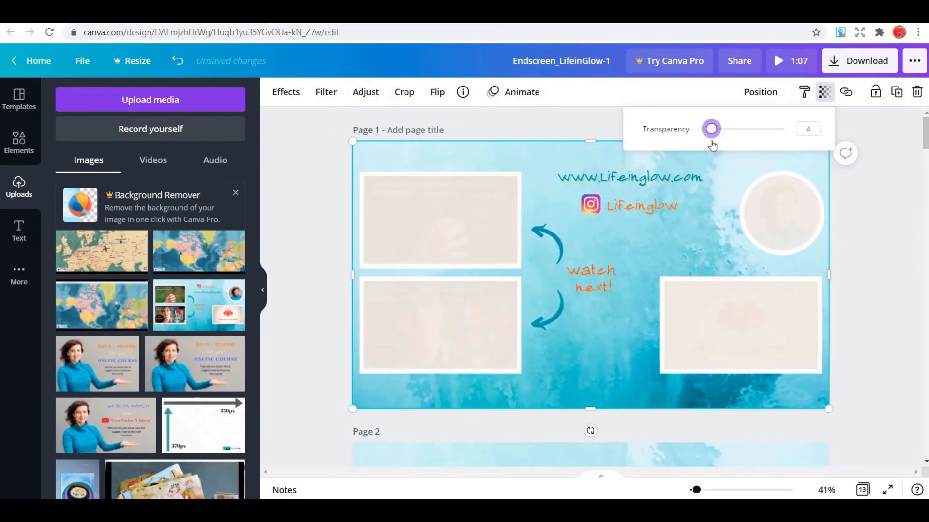
pyautogui.moveTo(736, 147); pyautogui.dragTo(767, 151)
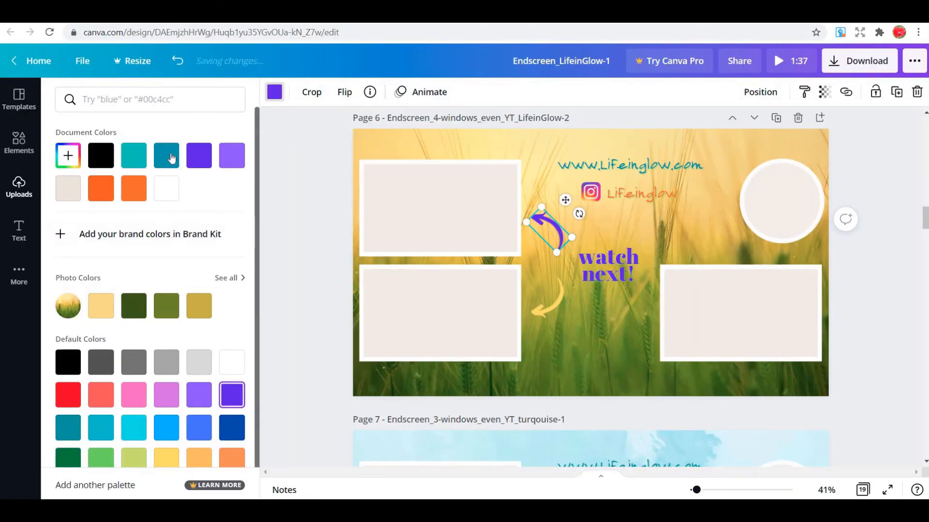
# Step: On page 6, recolor the upper arrow dark green and the lower arrow yellow
pyautogui.click(166, 155)
pyautogui.click(67, 457)
pyautogui.click(166, 457)
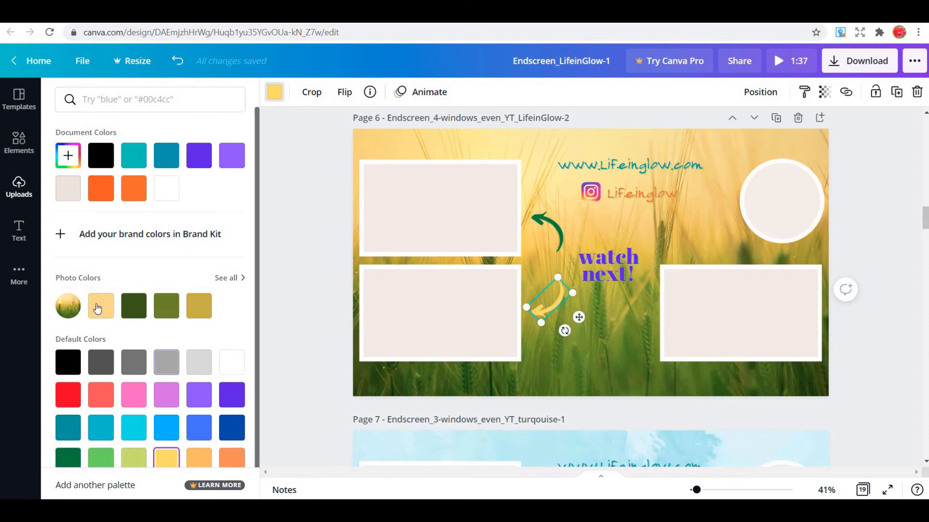
# Step: Recolor the website address and the Instagram handle text on page 6 dark green
pyautogui.click(608, 266)
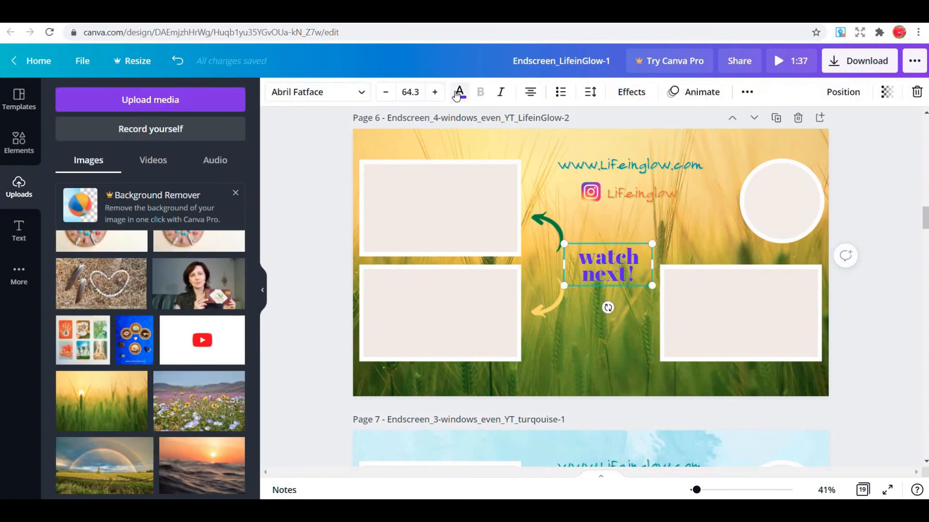
pyautogui.click(638, 193)
pyautogui.click(459, 92)
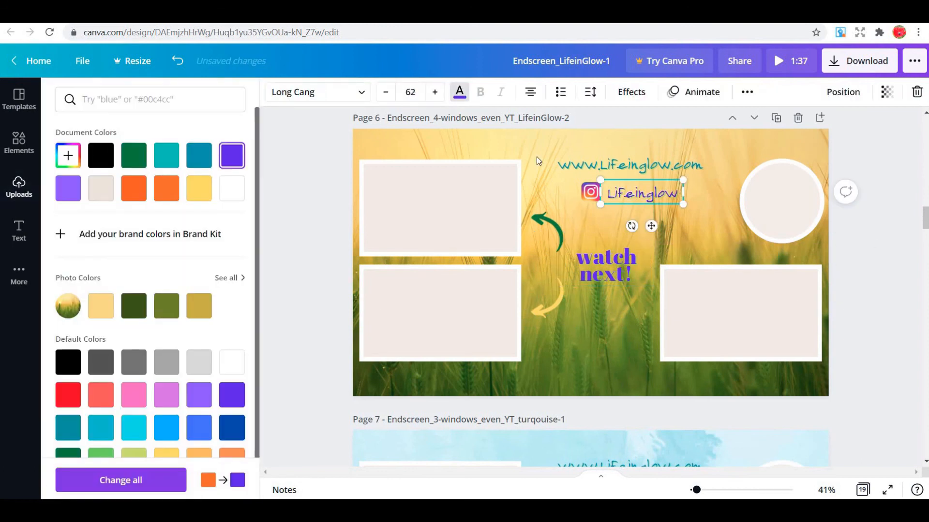
pyautogui.click(134, 155)
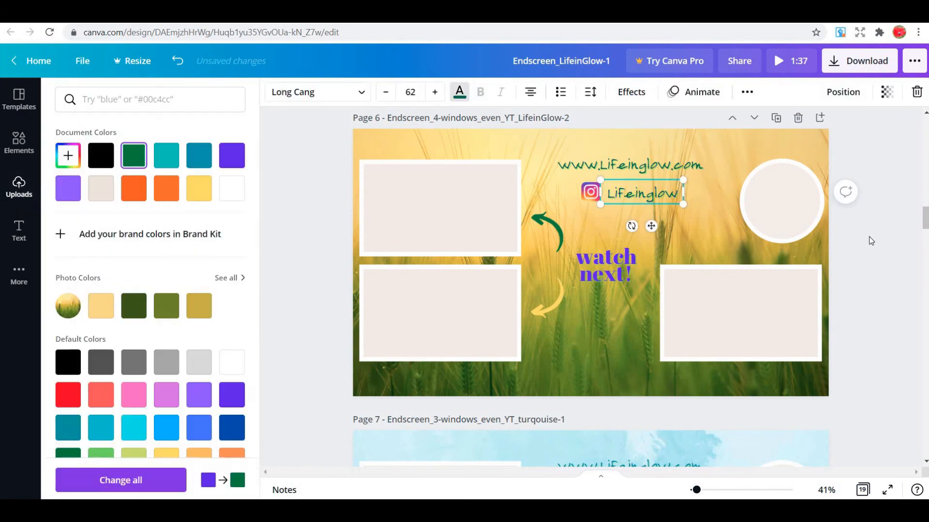
pyautogui.click(873, 240)
# Step: Select the "watch next!" text on page 6 for editing
pyautogui.click(606, 270)
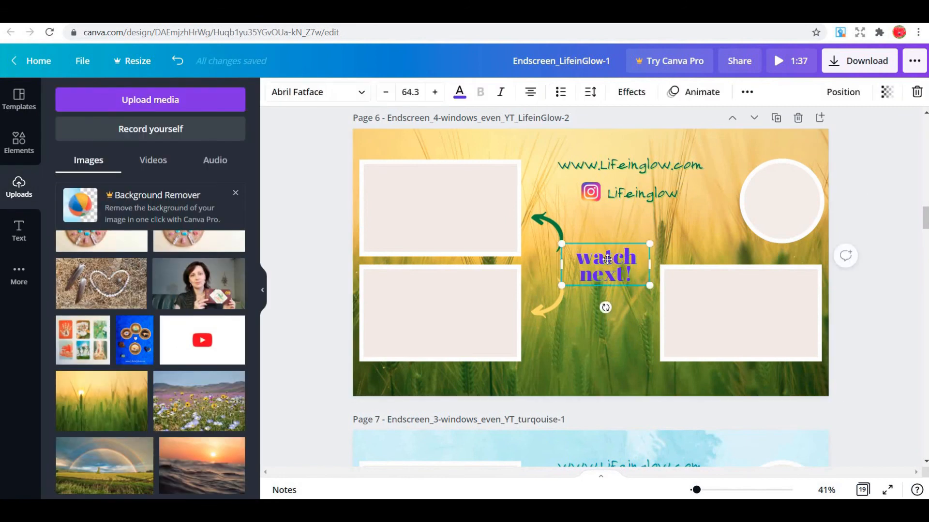